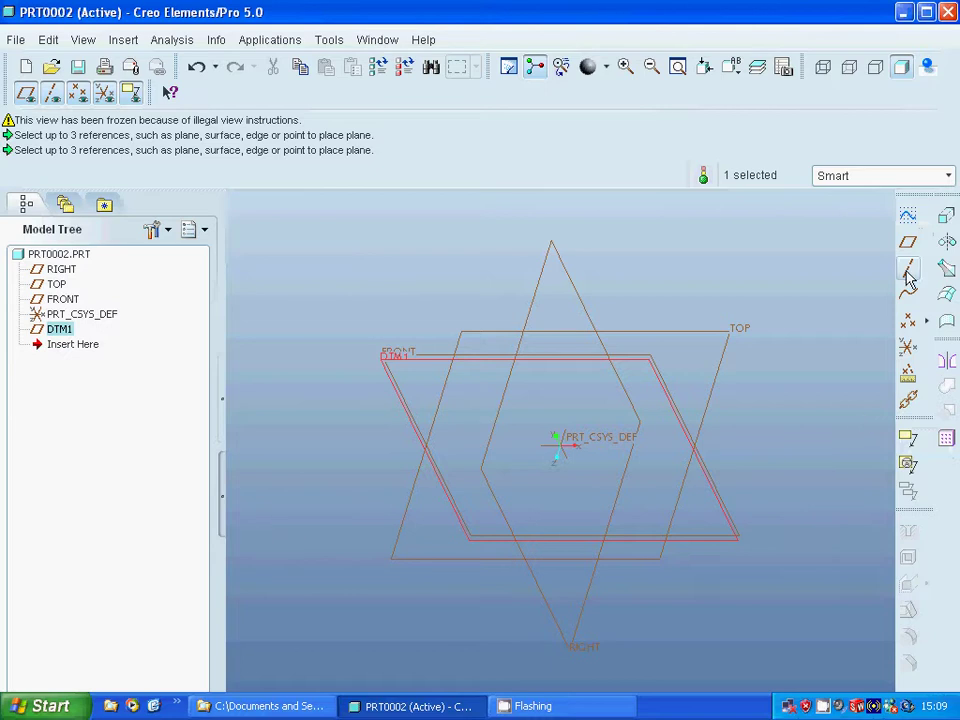
# Create a datum plane offset 10 from the TOP plane.
pyautogui.click(908, 242)
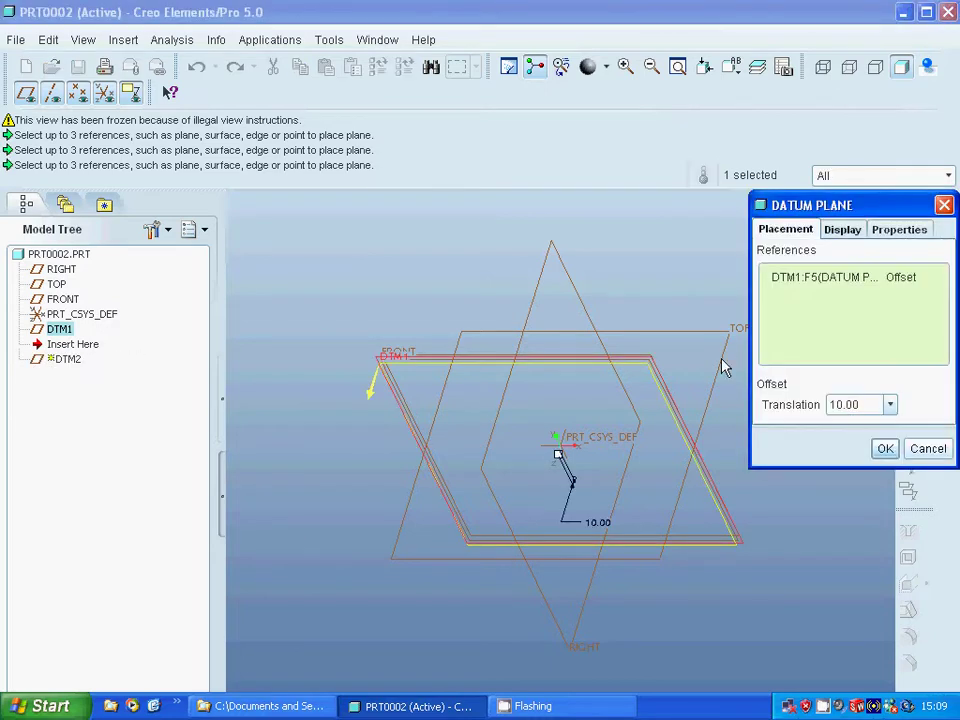
pyautogui.click(724, 366)
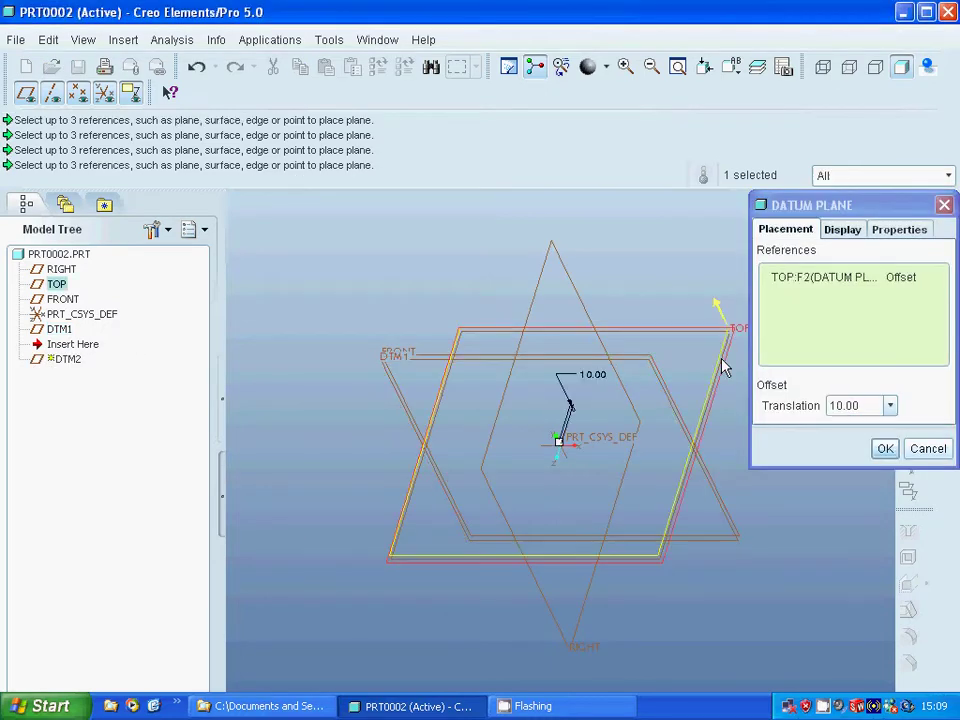
pyautogui.click(882, 448)
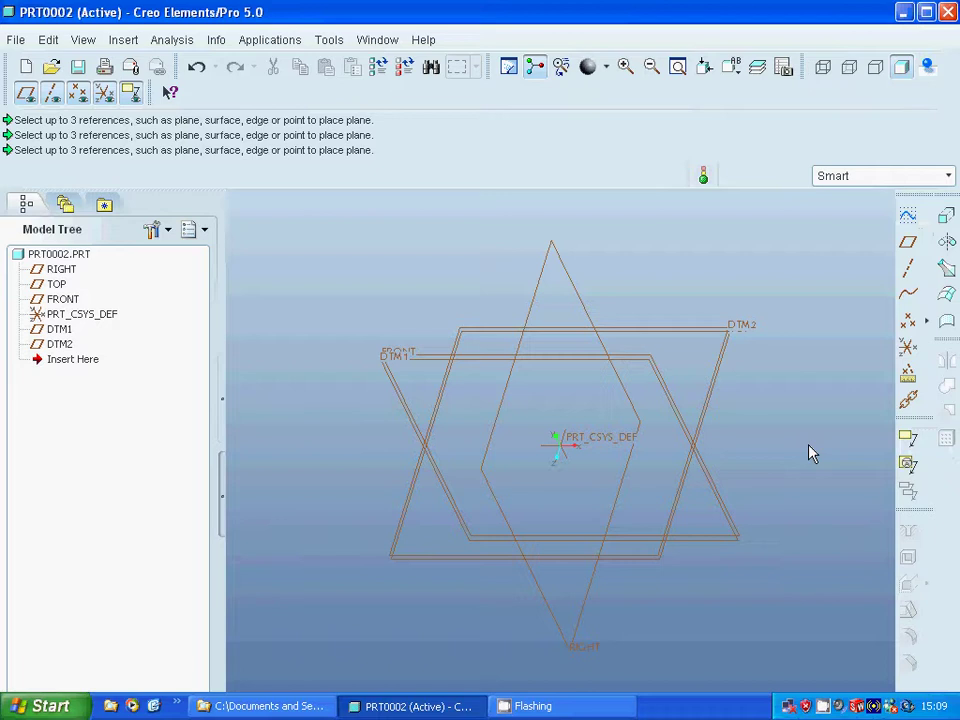
# Start a sketch on datum plane DTM1, using the RIGHT plane as the reference with Right orientation.
pyautogui.click(388, 366)
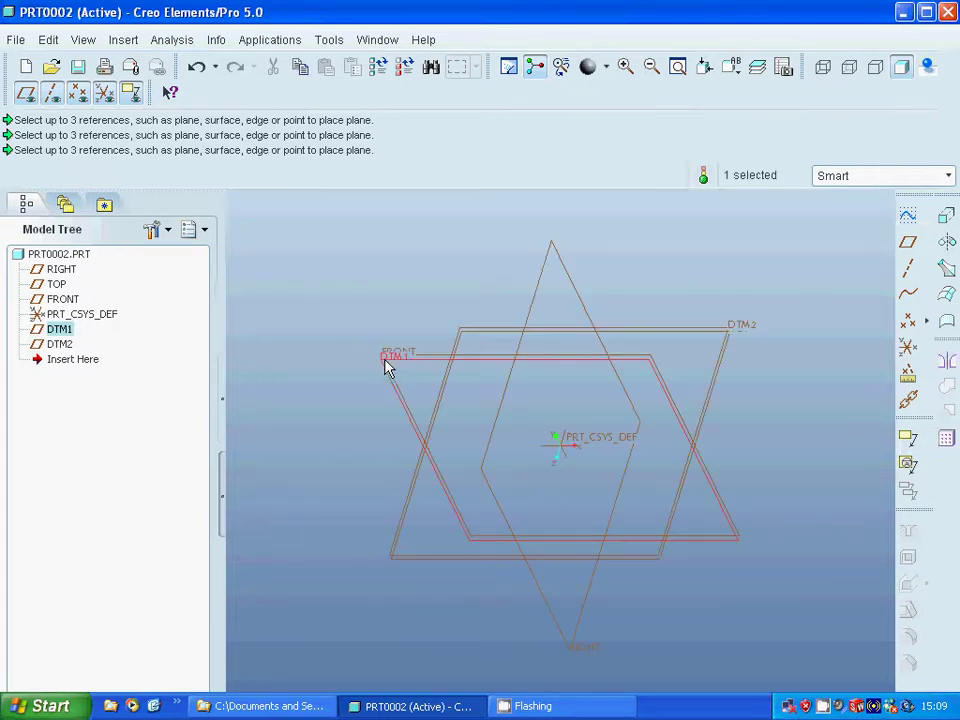
pyautogui.click(907, 218)
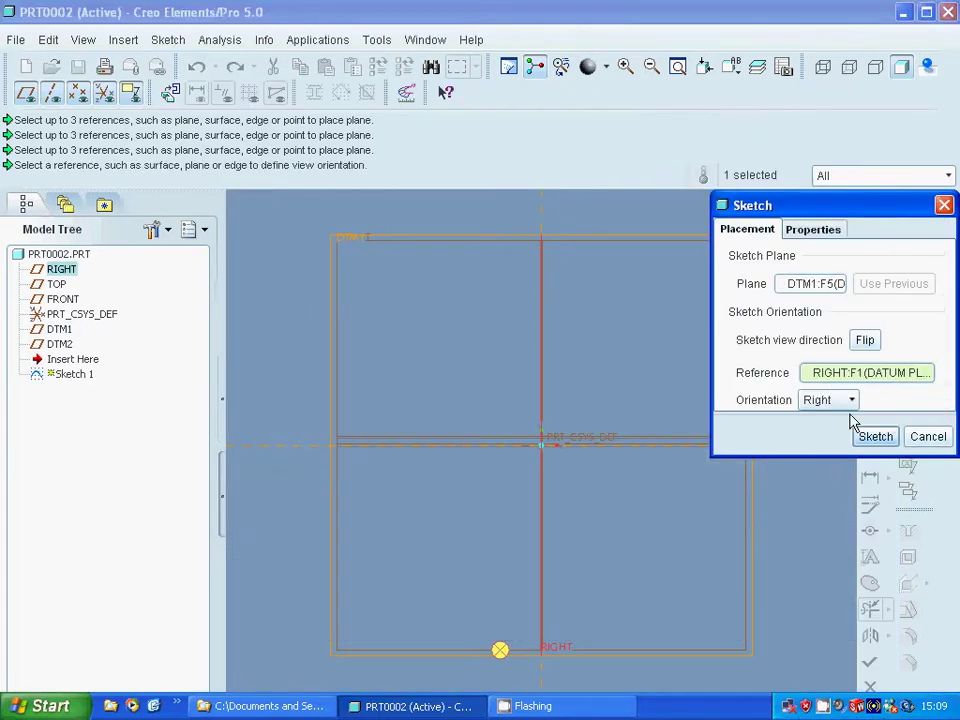
pyautogui.click(875, 437)
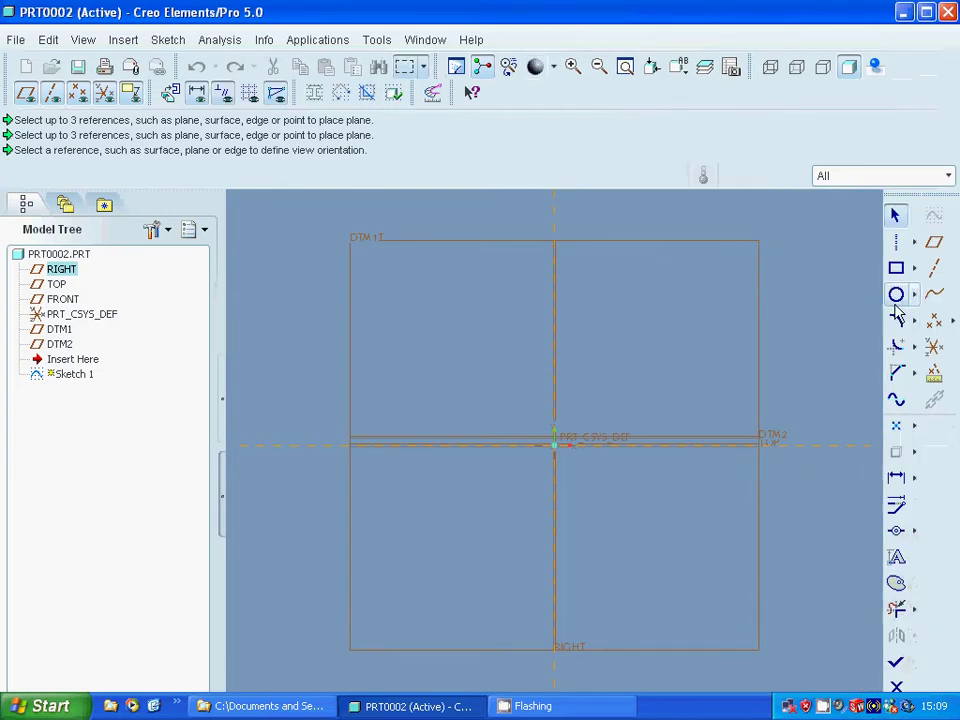
# Sketch a circle about 142 in diameter, centred on the horizontal reference to the left of the vertical reference.
pyautogui.click(421, 446)
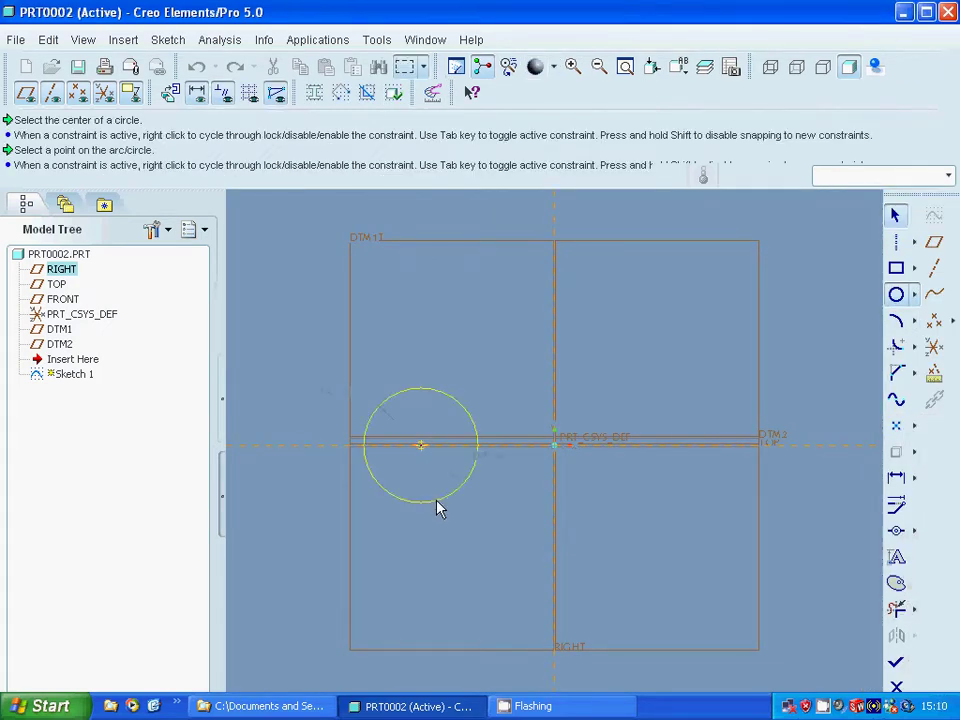
pyautogui.click(437, 507)
pyautogui.click(896, 218)
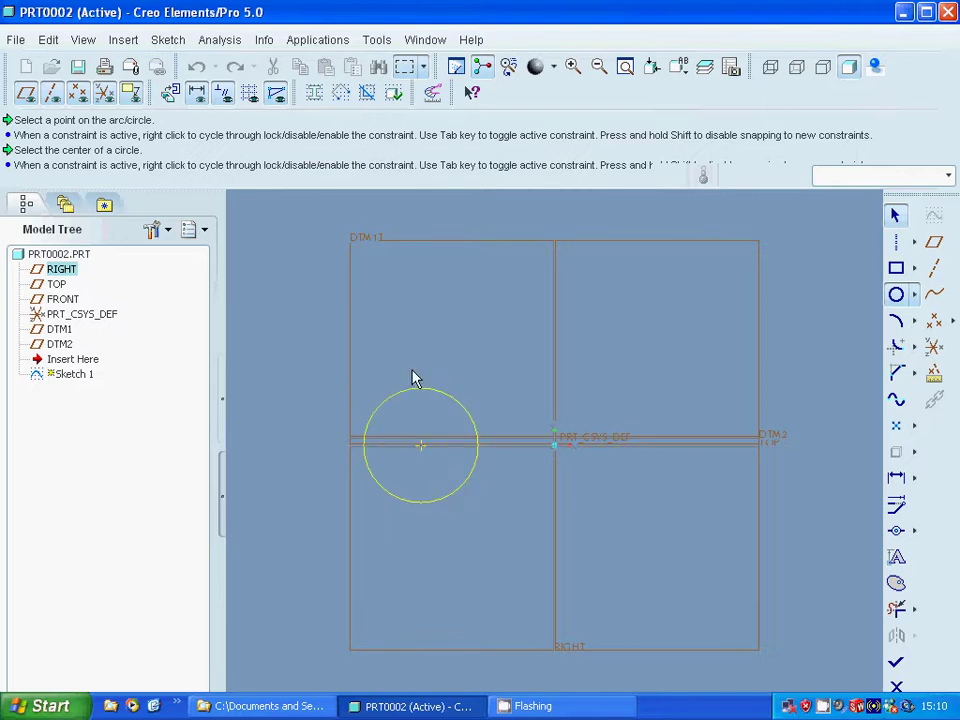
# Set the circle's diameter to 100 and its centre's distance from the vertical reference to 100.
pyautogui.doubleClick(330, 396)
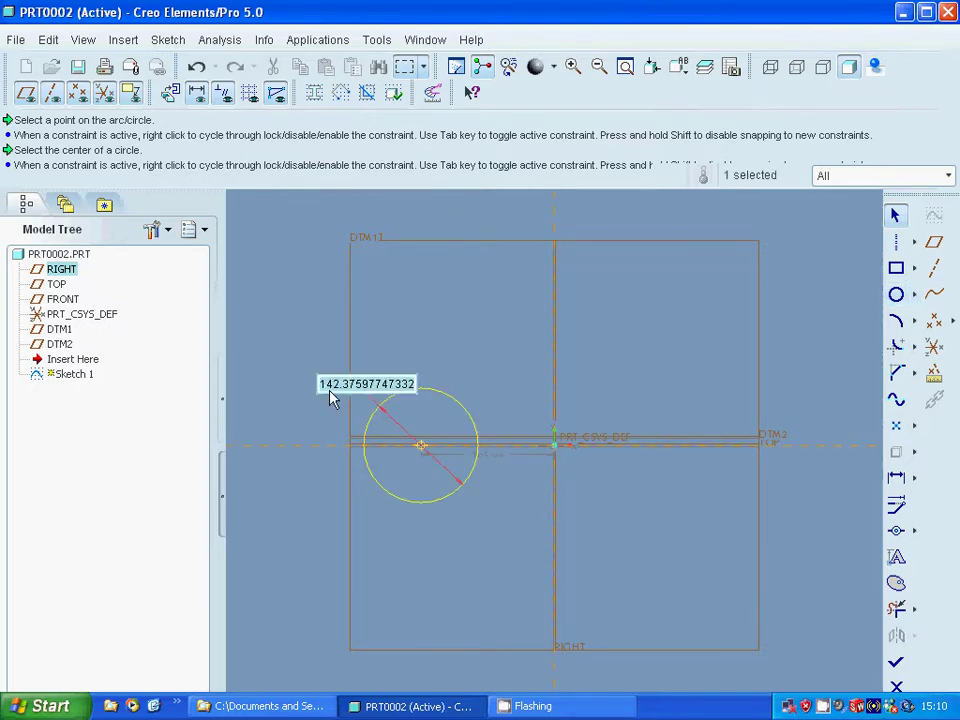
pyautogui.write('10')
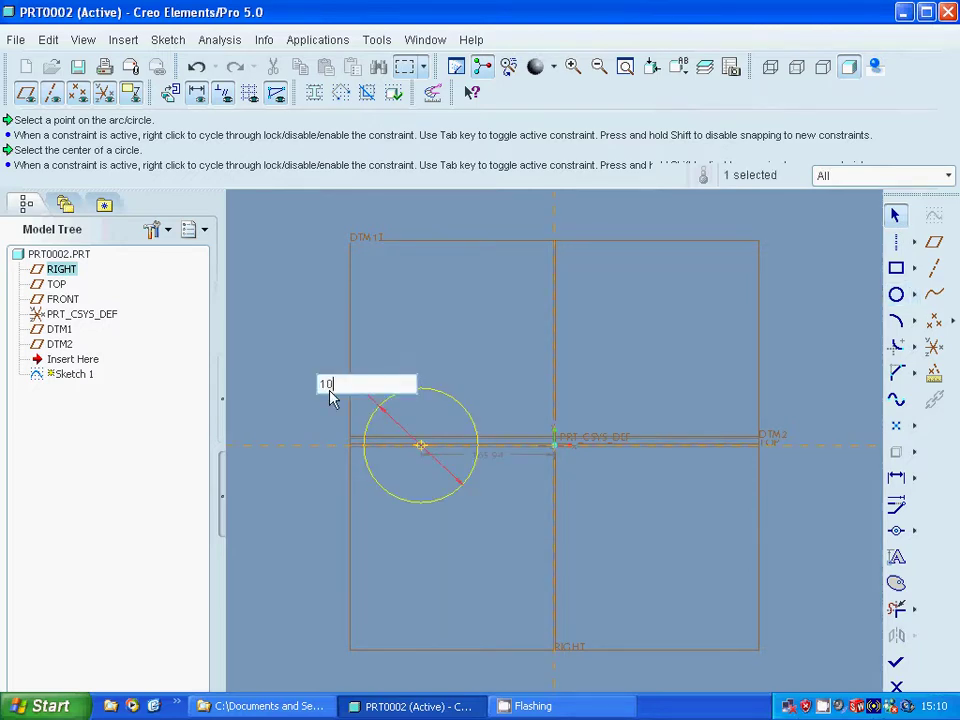
pyautogui.write('0')
pyautogui.press('Return')
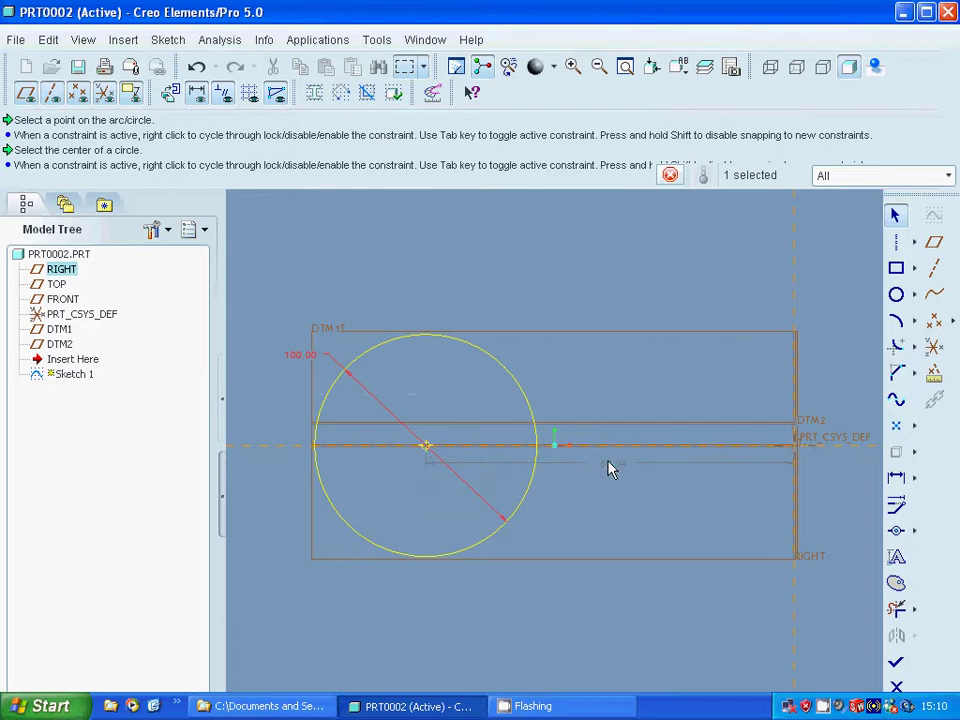
pyautogui.doubleClick(610, 464)
pyautogui.write('1')
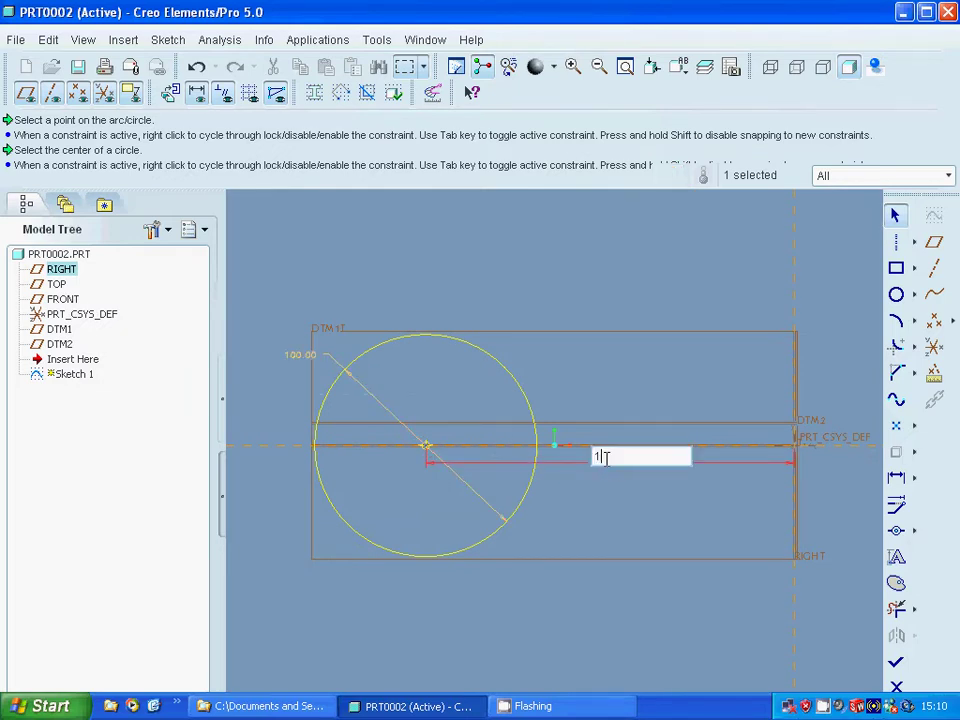
pyautogui.write('00')
pyautogui.press('Return')
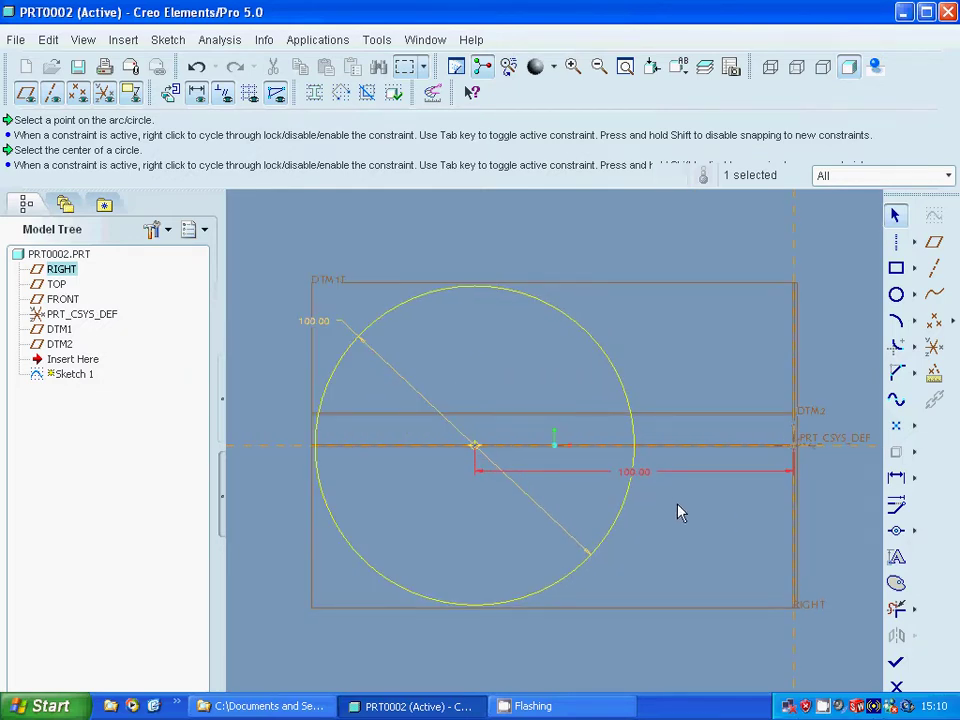
pyautogui.click(914, 247)
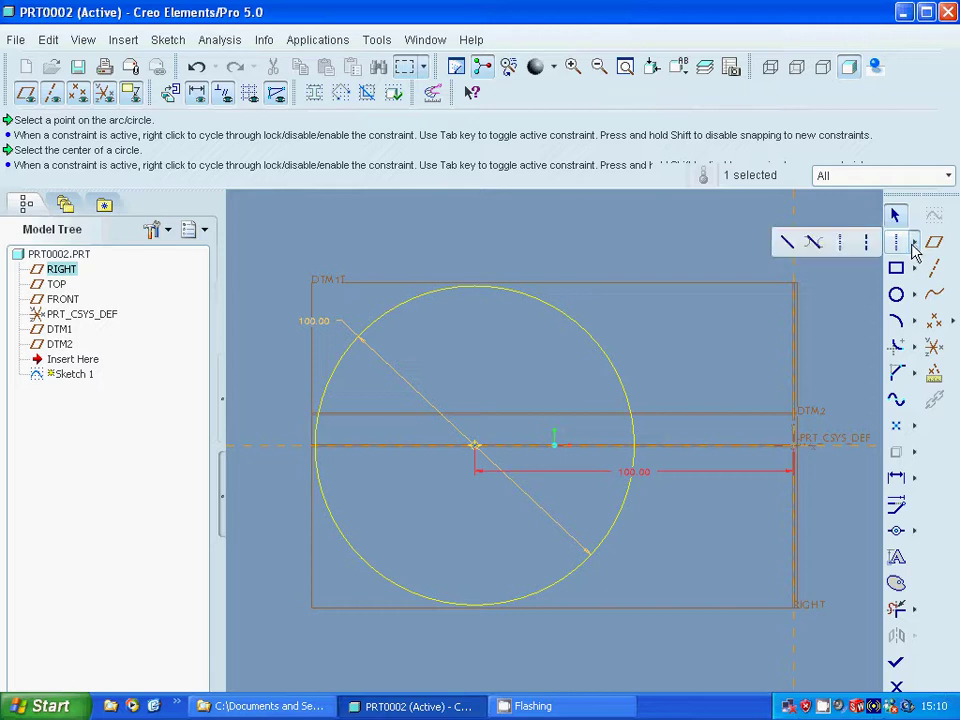
pyautogui.click(793, 249)
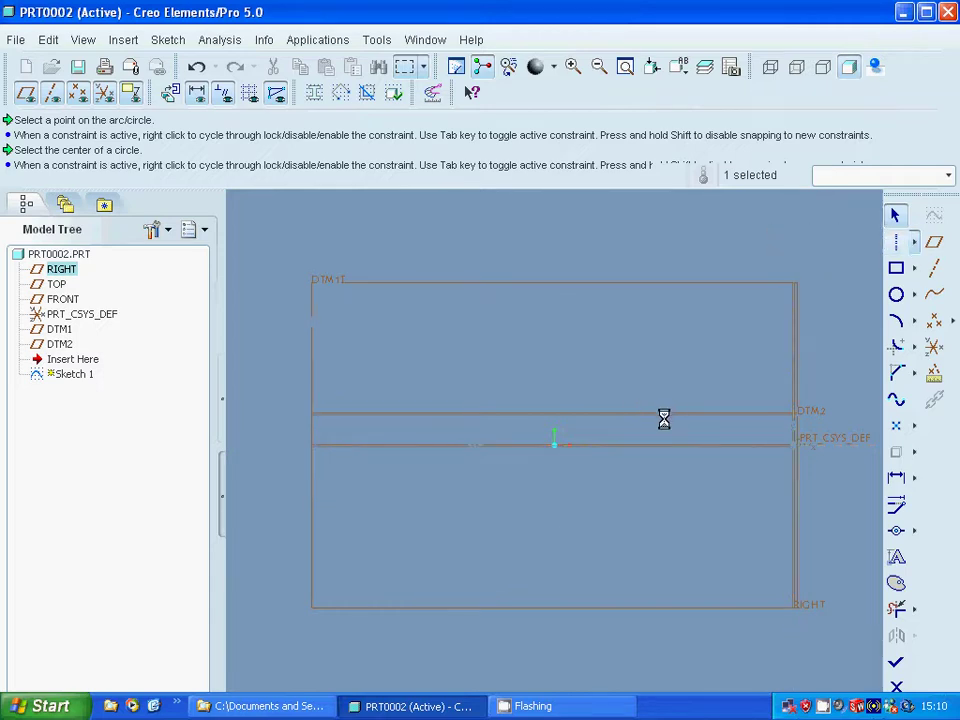
pyautogui.click(795, 413)
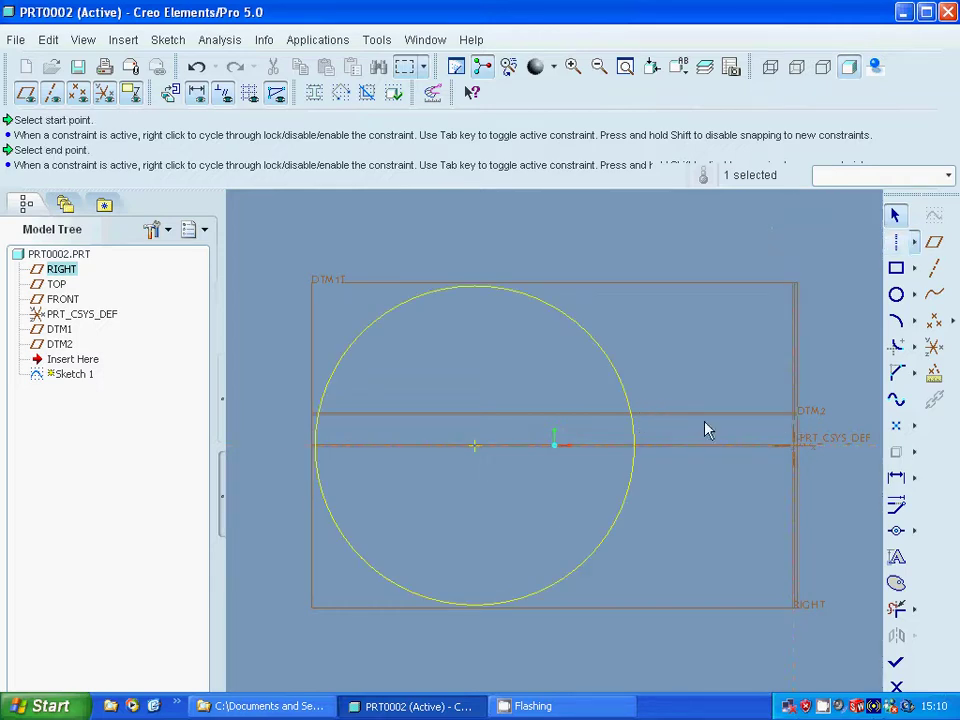
pyautogui.click(630, 413)
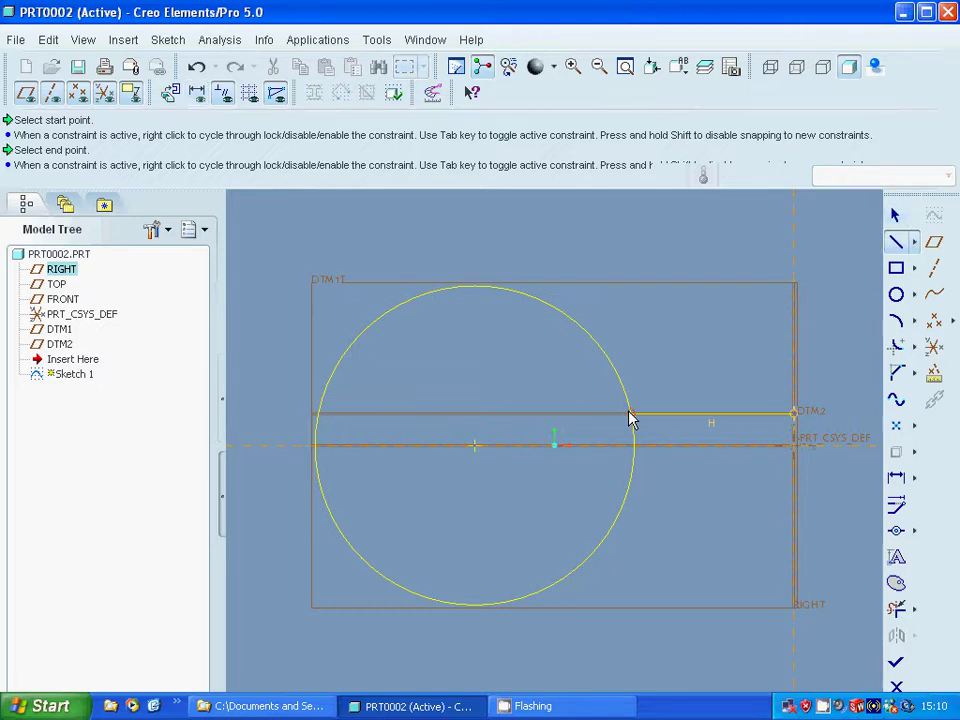
pyautogui.click(895, 217)
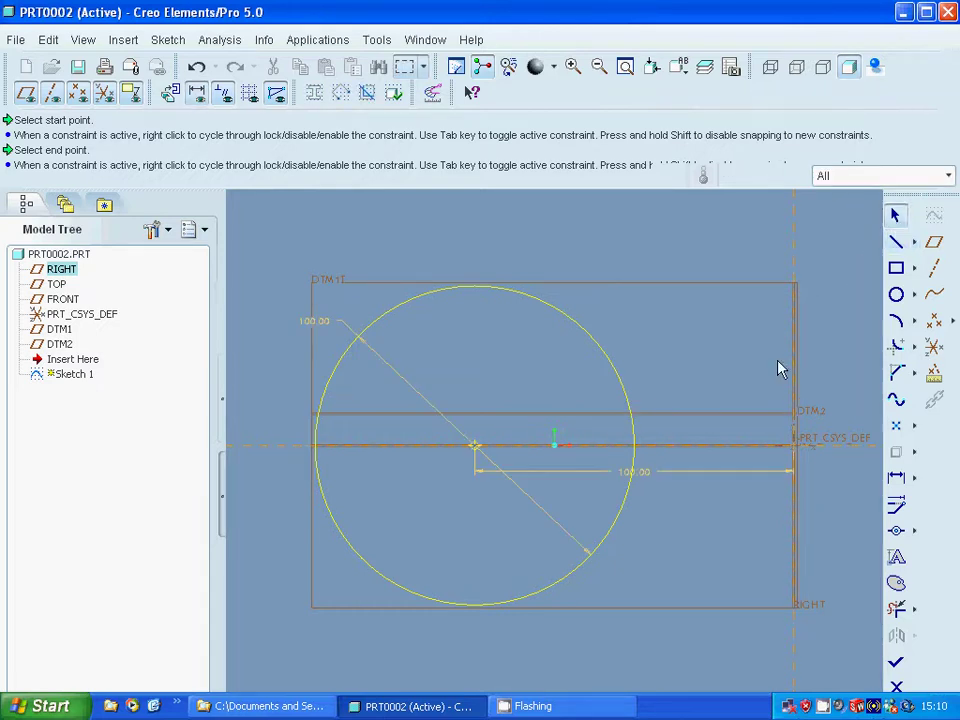
# Sketch a horizontal line from the vertical reference to the circle's right side, about 16 above the horizontal reference.
pyautogui.click(896, 241)
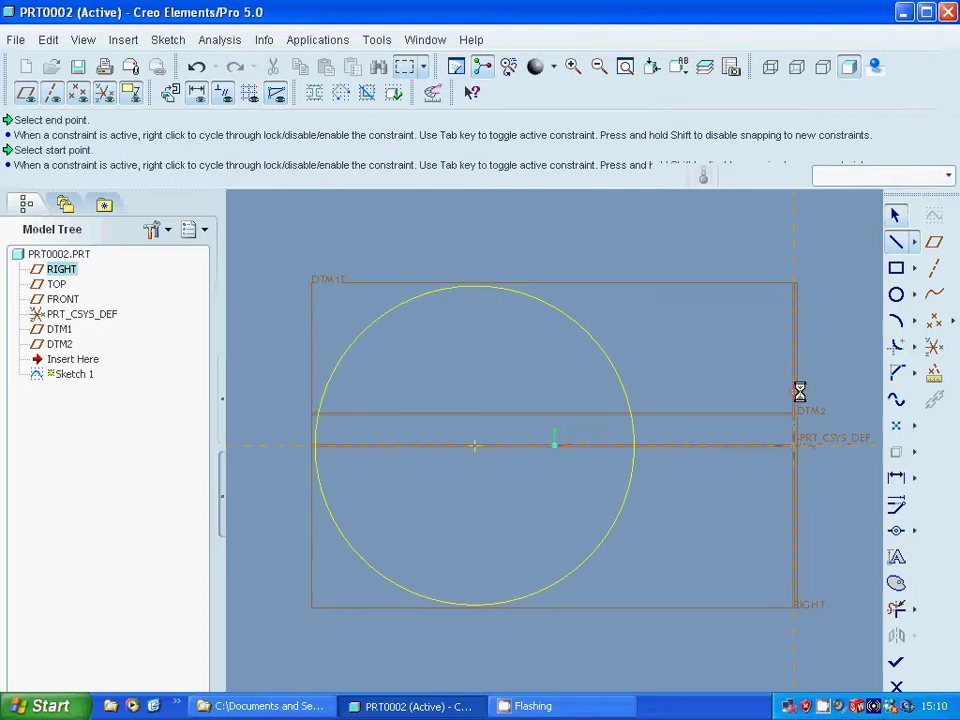
pyautogui.click(797, 401)
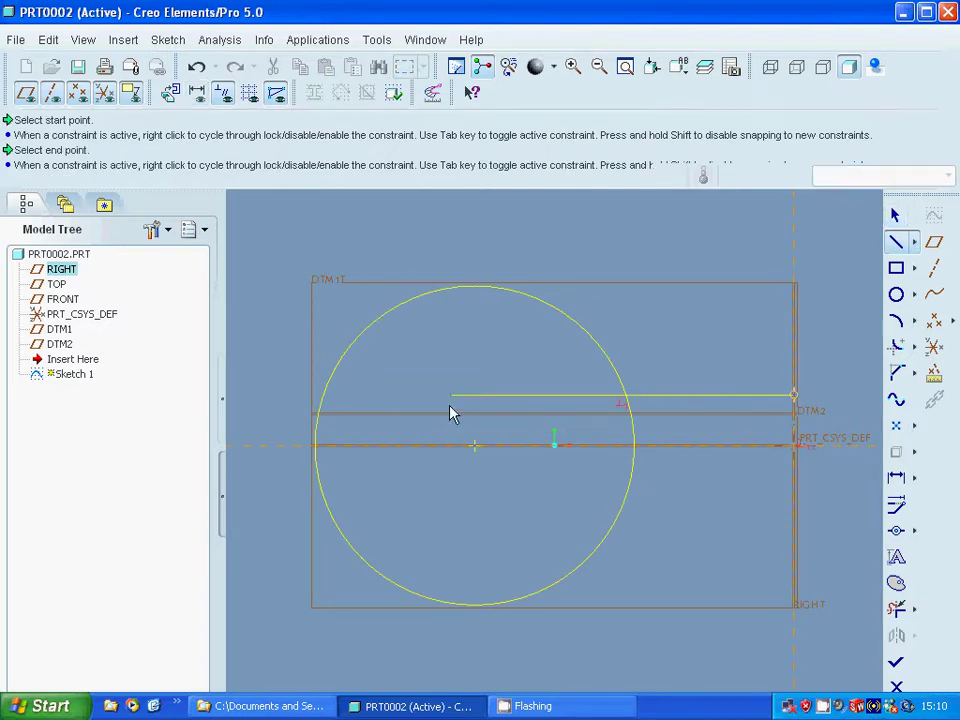
pyautogui.click(624, 397)
pyautogui.middleClick(624, 397)
pyautogui.click(896, 214)
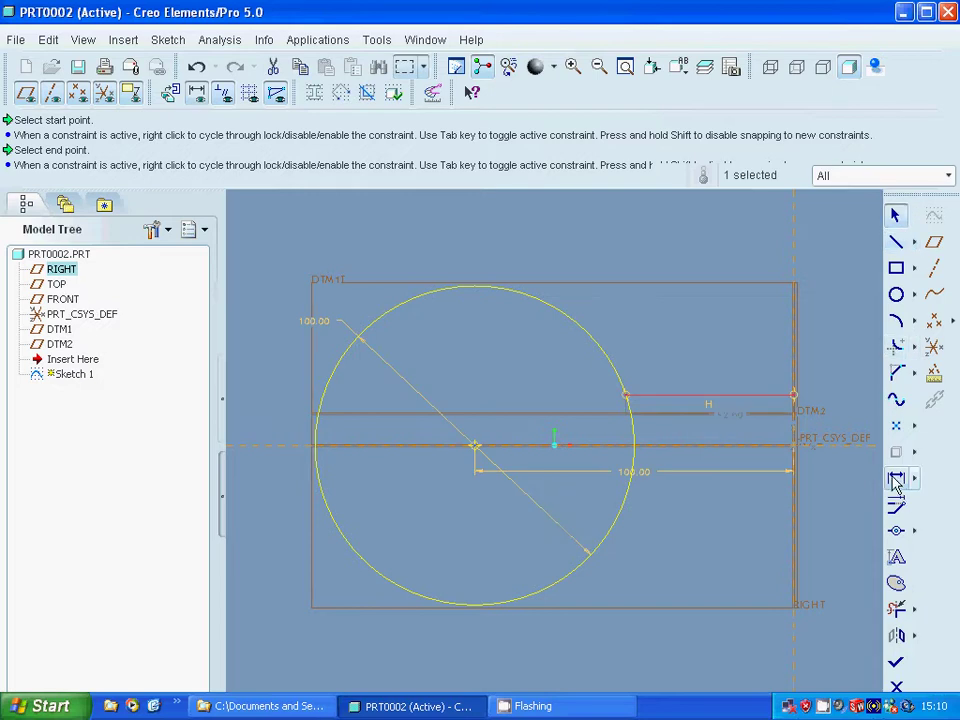
# Dimension the horizontal line's height above the horizontal reference and set it to 10.
pyautogui.click(896, 477)
pyautogui.click(735, 400)
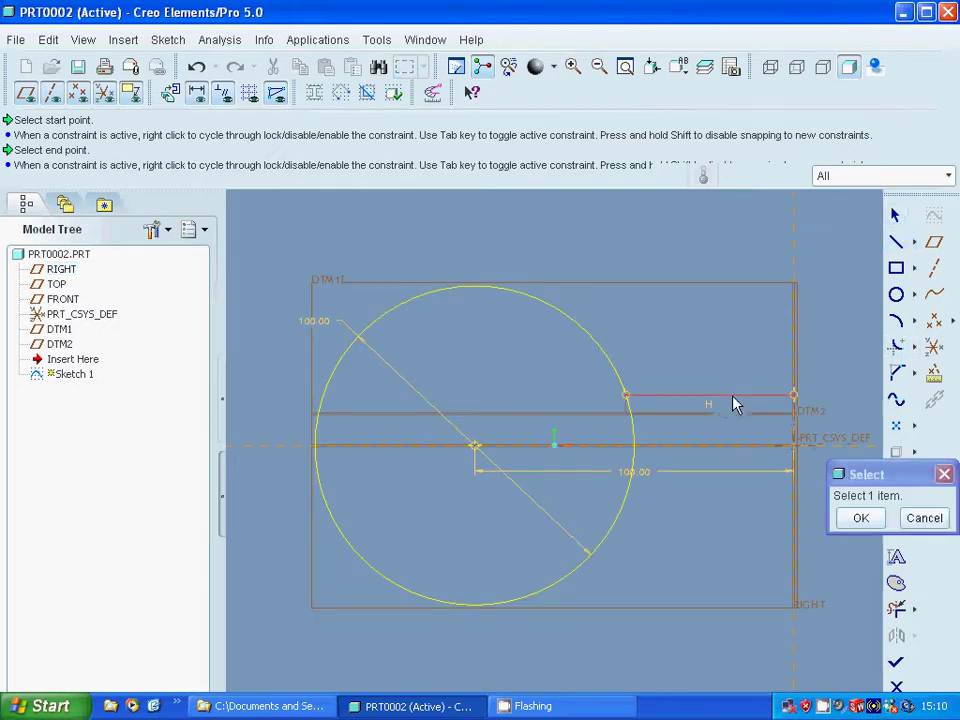
pyautogui.click(728, 452)
pyautogui.middleClick(840, 407)
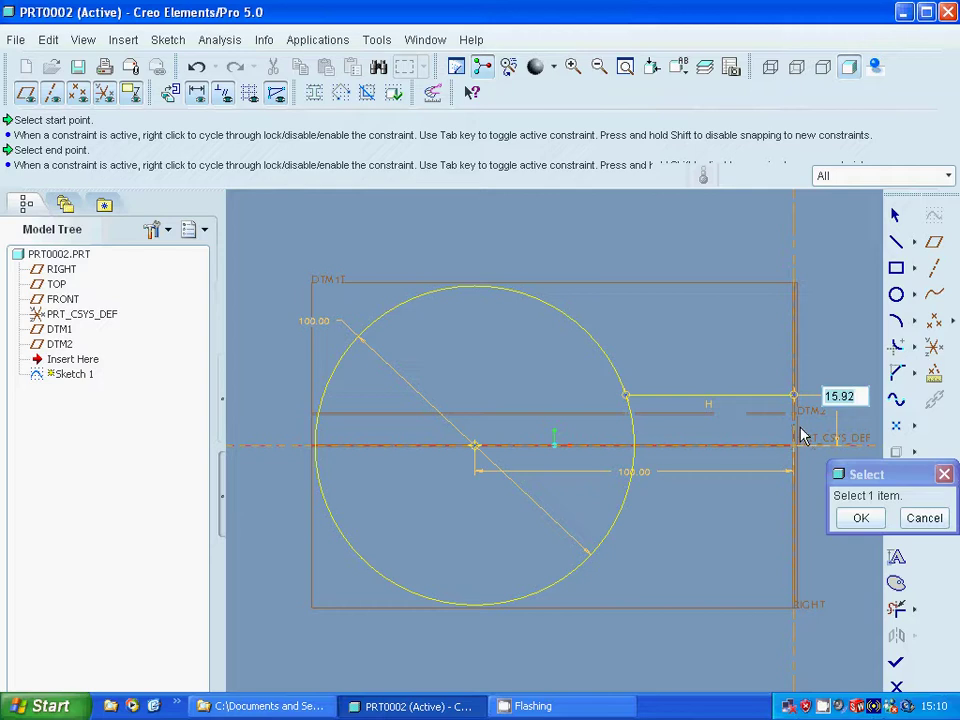
pyautogui.write('10')
pyautogui.press('Return')
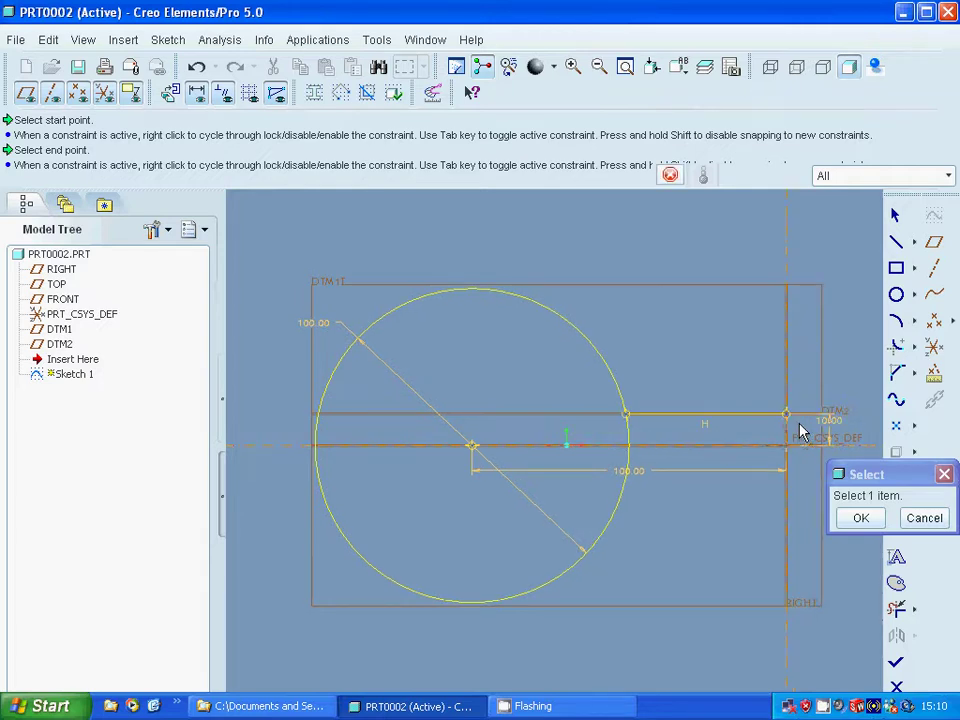
pyautogui.click(861, 518)
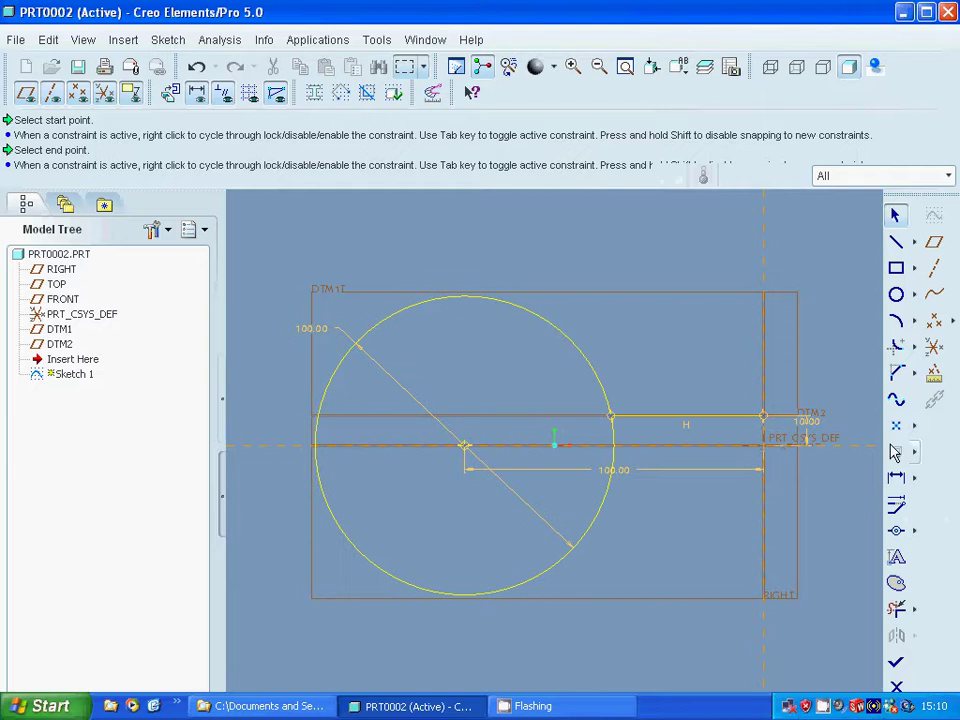
# Draw a horizontal centerline along the horizontal reference, through the circle's centre.
pyautogui.click(916, 244)
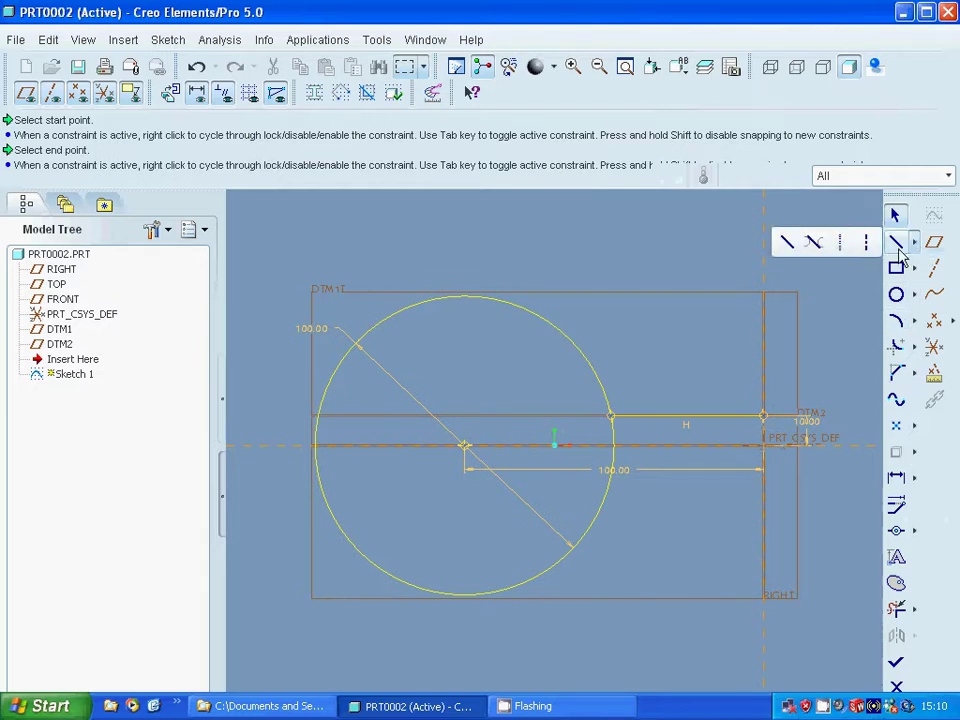
pyautogui.click(842, 242)
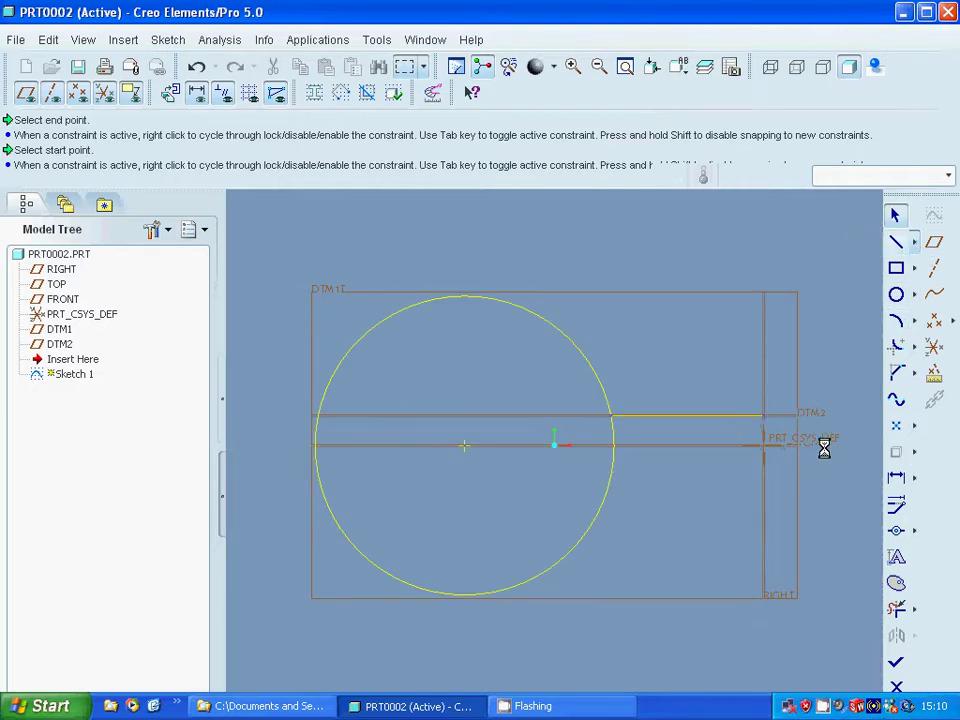
pyautogui.click(822, 448)
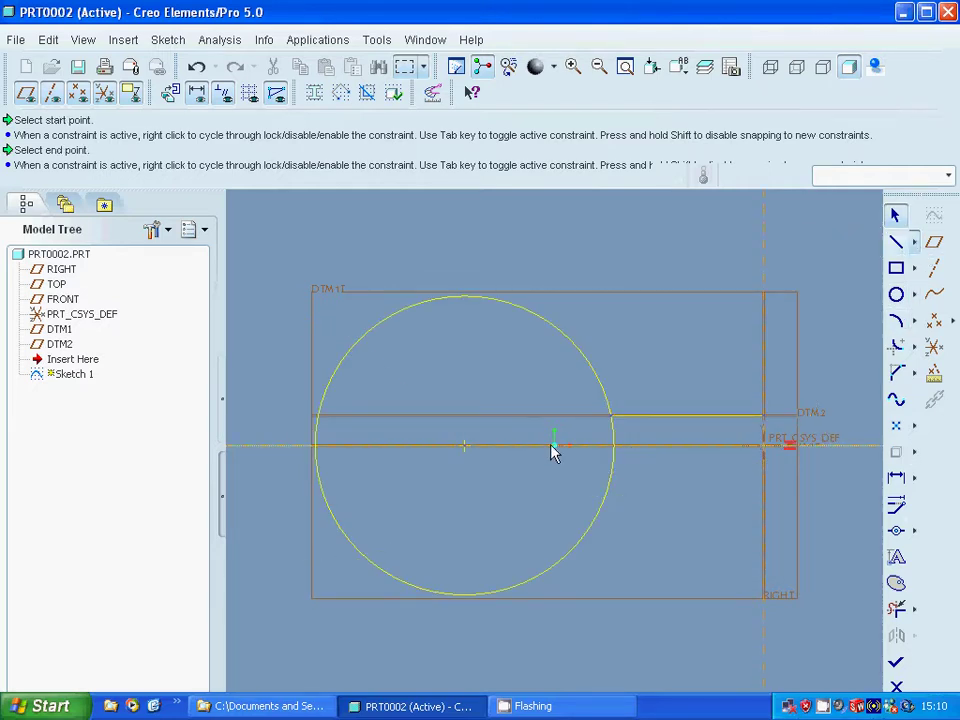
pyautogui.click(463, 447)
pyautogui.click(897, 216)
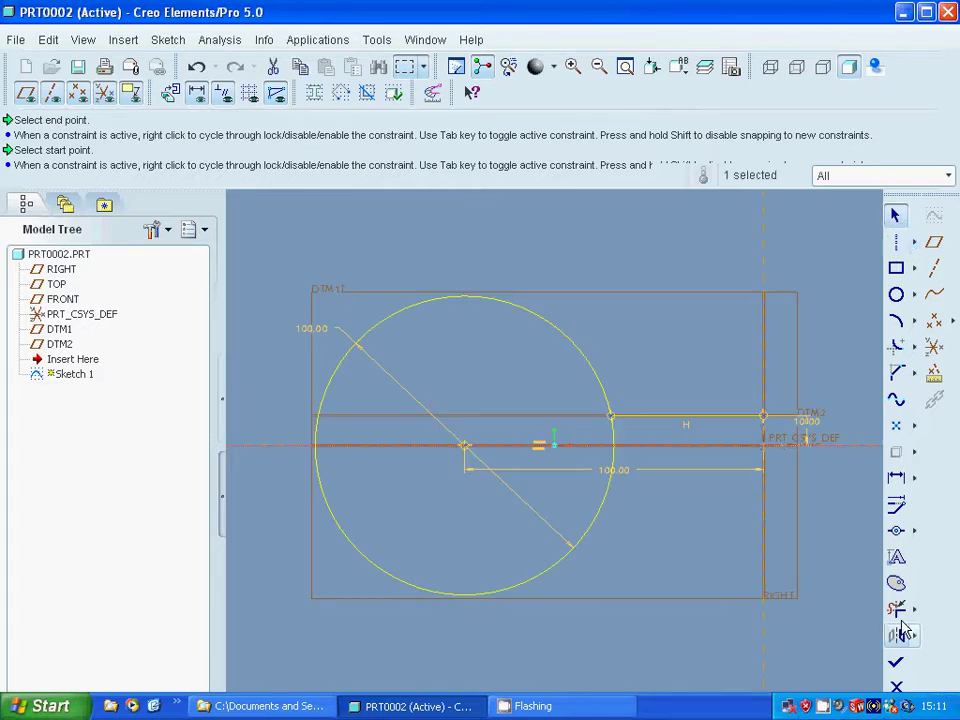
# Mirror the short horizontal line about the horizontal centerline to form the second edge below it.
pyautogui.click(896, 635)
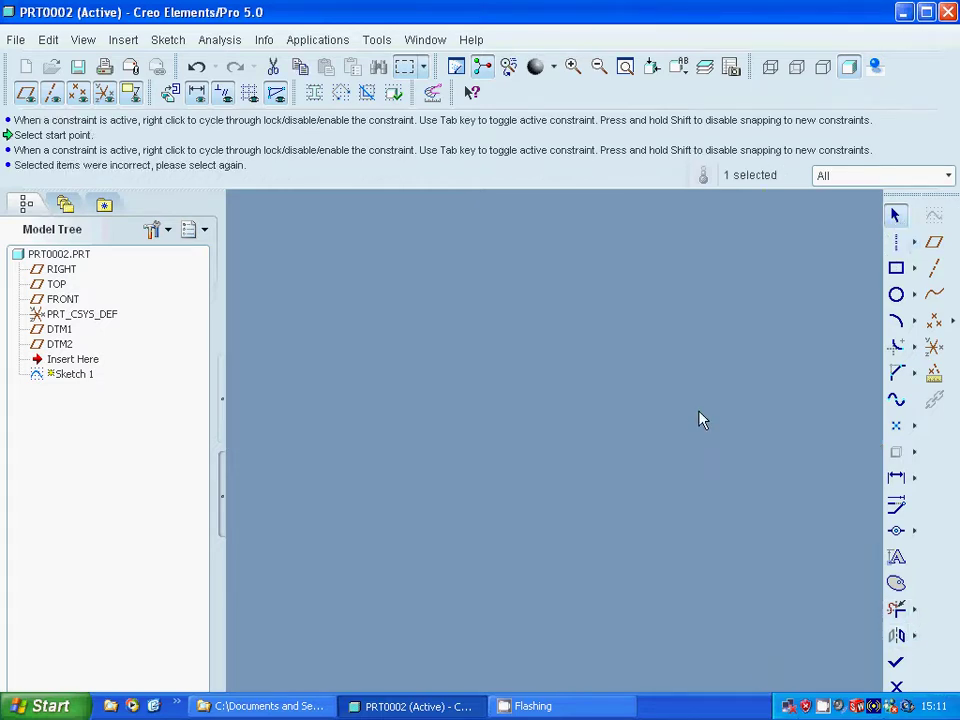
pyautogui.click(696, 416)
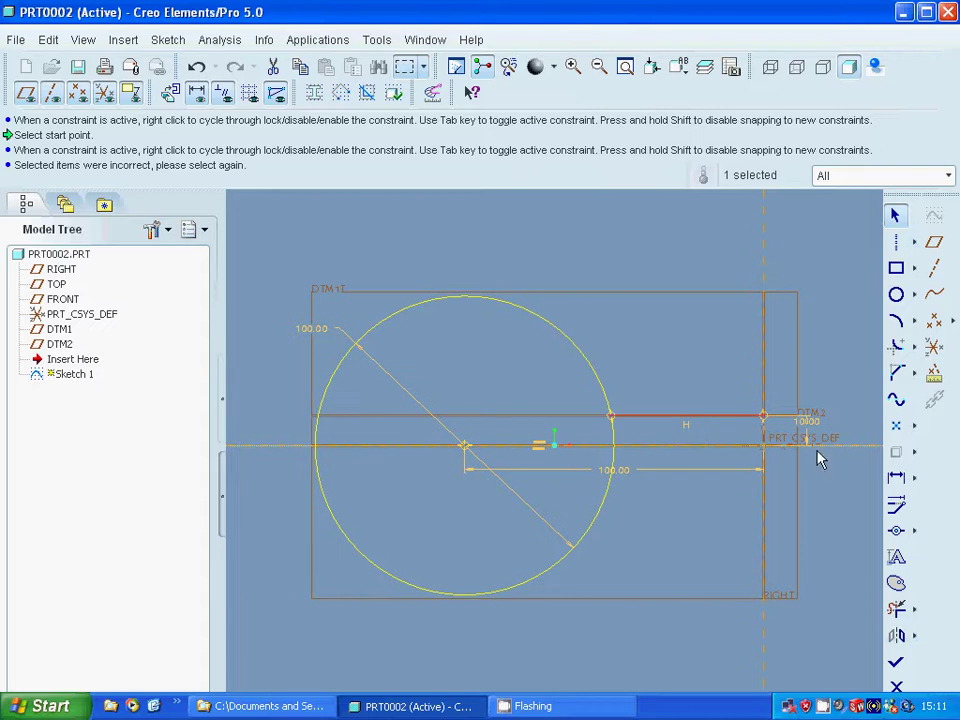
pyautogui.click(827, 456)
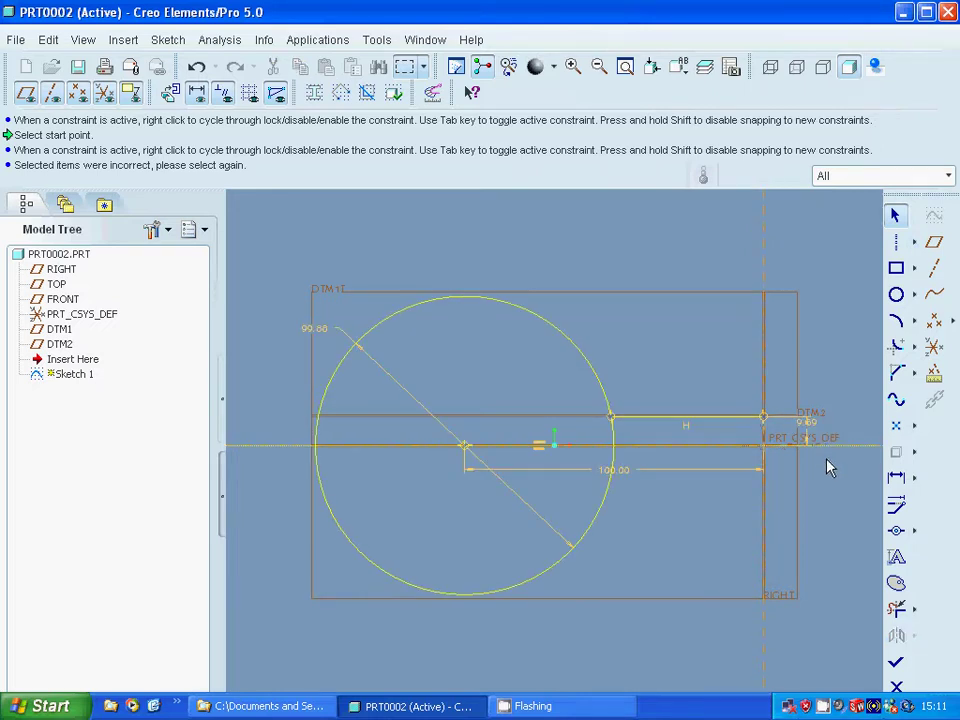
pyautogui.click(738, 419)
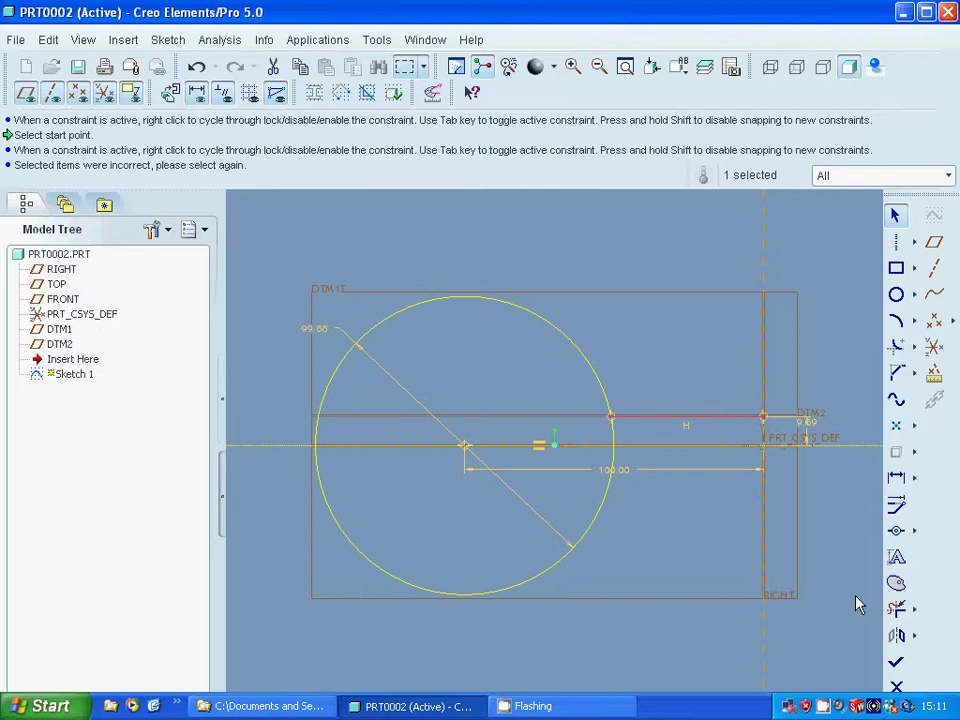
pyautogui.click(895, 636)
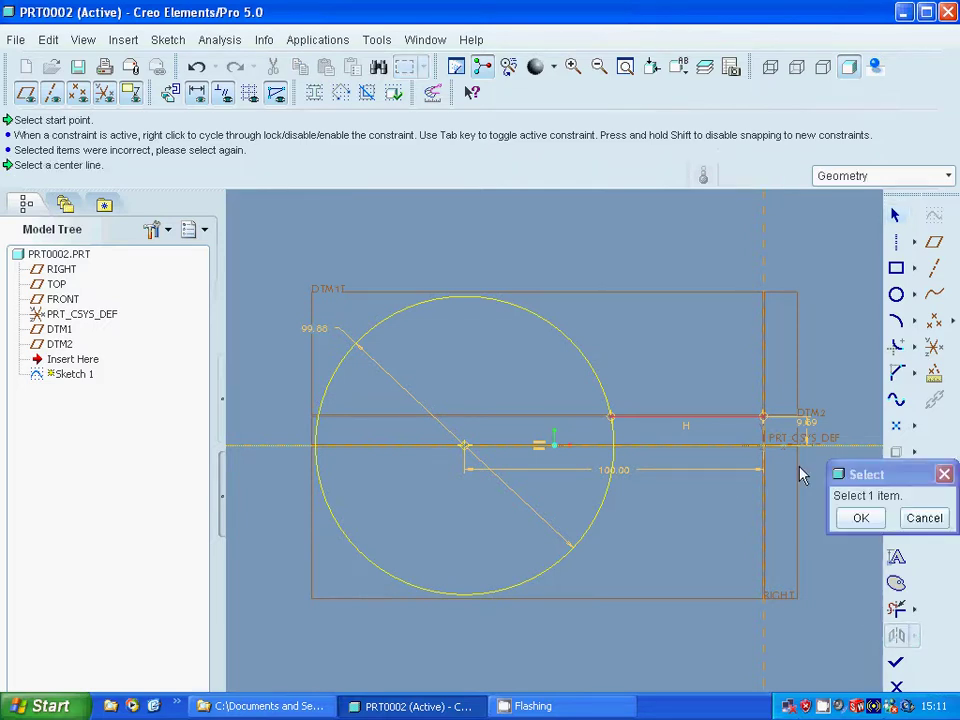
pyautogui.click(819, 447)
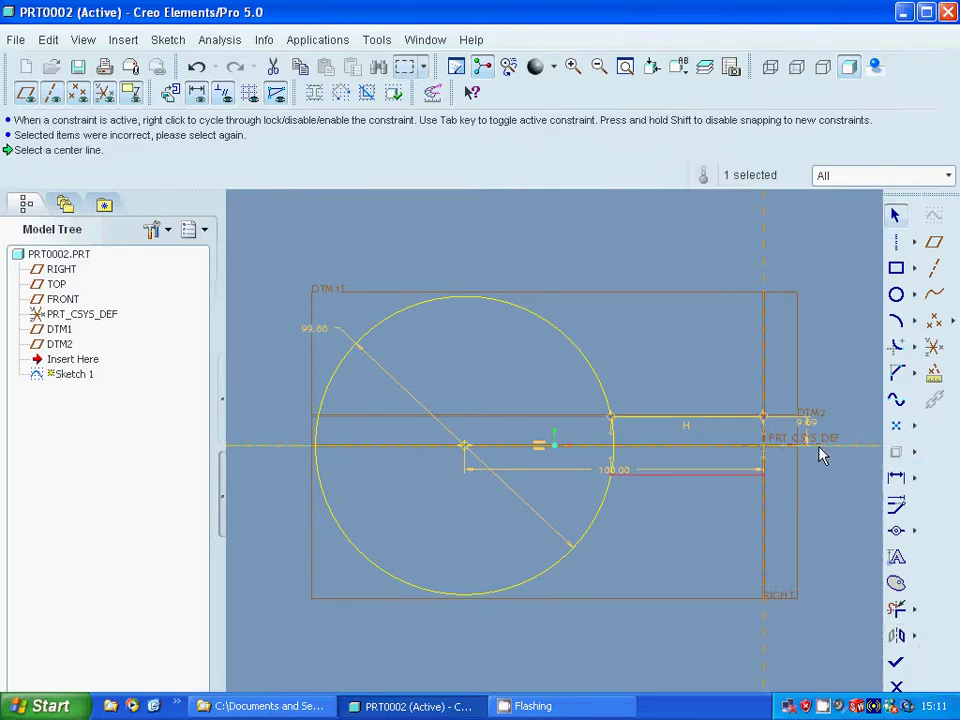
# Trim away the circle's short arc between the two horizontal lines and finish the sketch on DTM1.
pyautogui.click(866, 500)
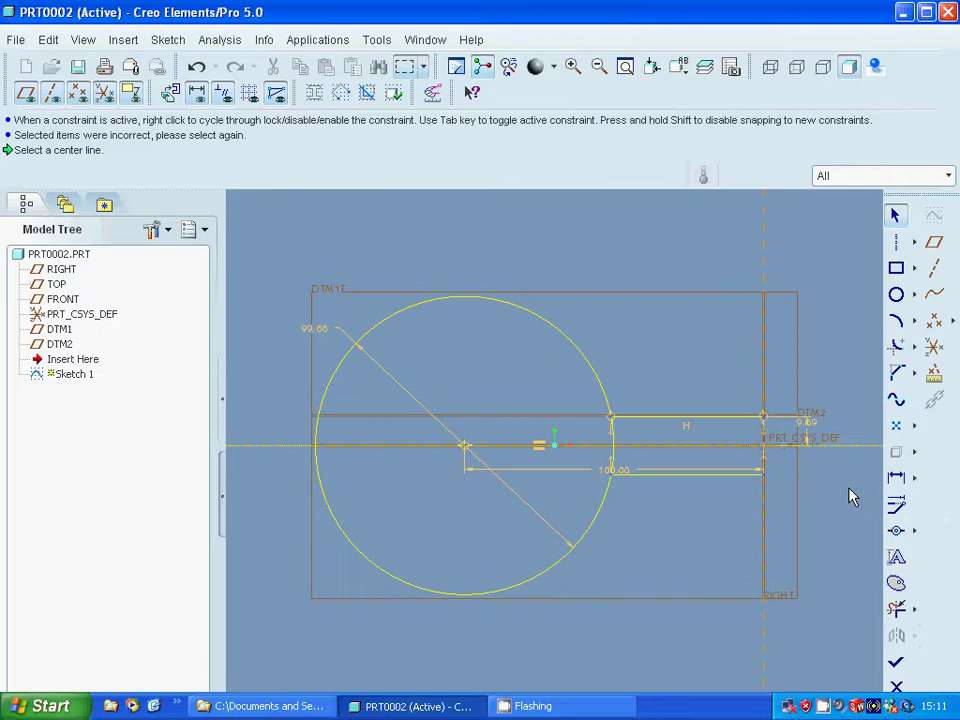
pyautogui.click(896, 608)
pyautogui.click(615, 437)
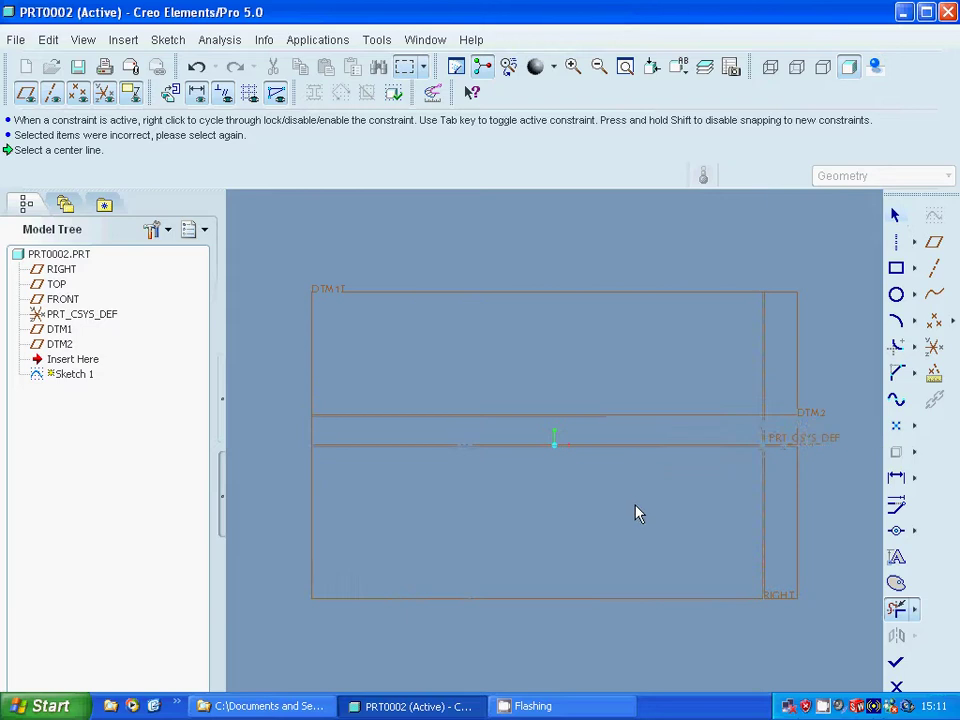
pyautogui.click(896, 662)
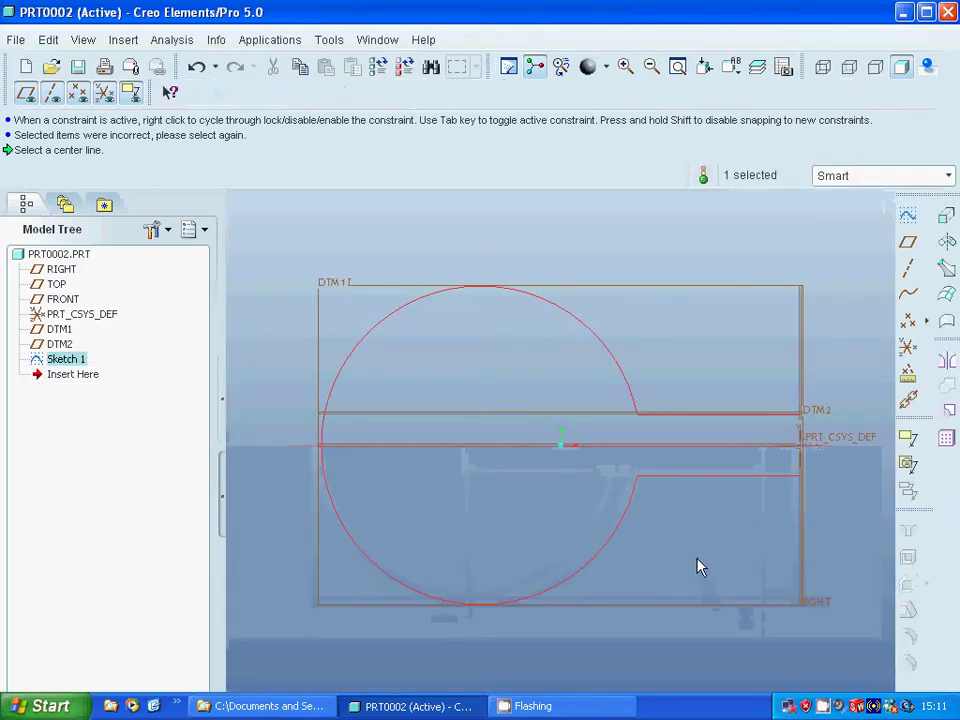
pyautogui.click(692, 564)
pyautogui.hotkey('ctrl', 'd')
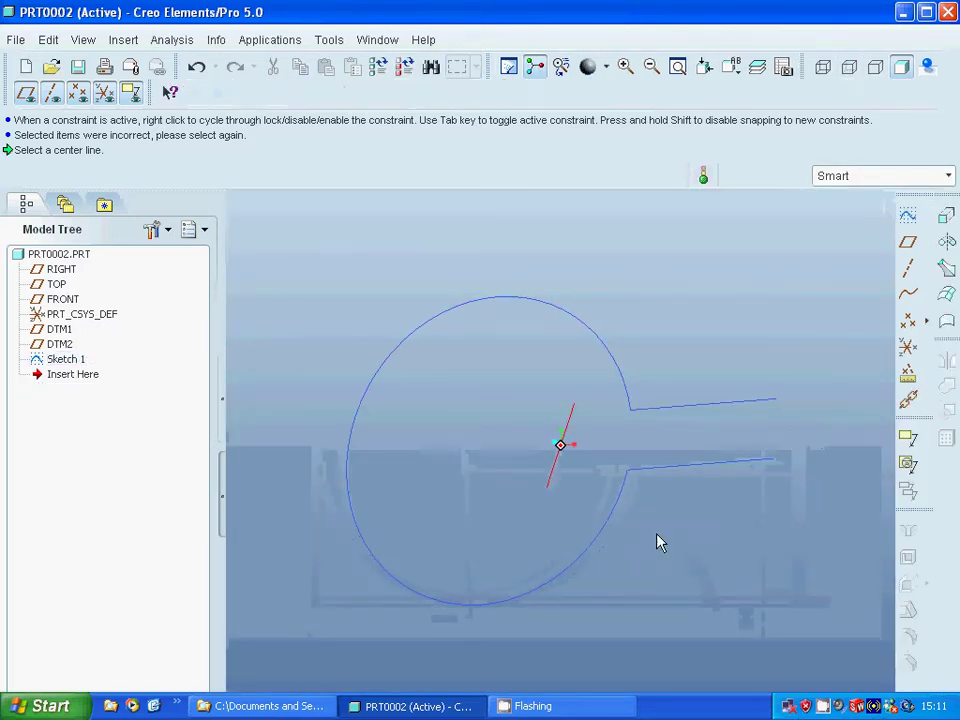
# Start a sweep protrusion and select the upper line, the large arc and the lower line of Sketch 1 one by one as its trajectory.
pyautogui.click(126, 46)
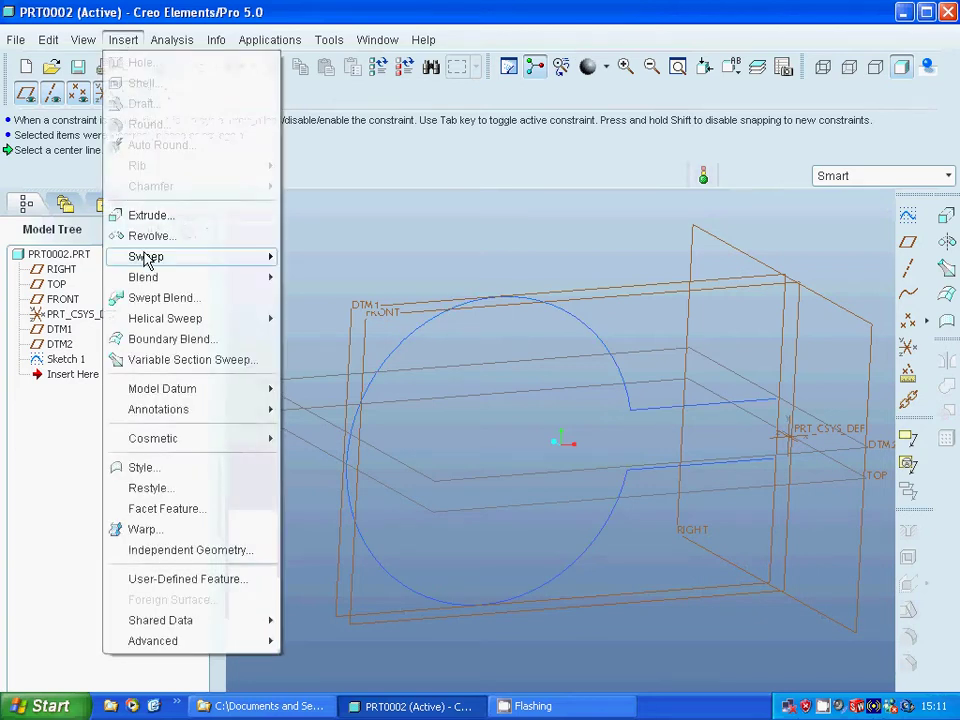
pyautogui.moveTo(144, 259)
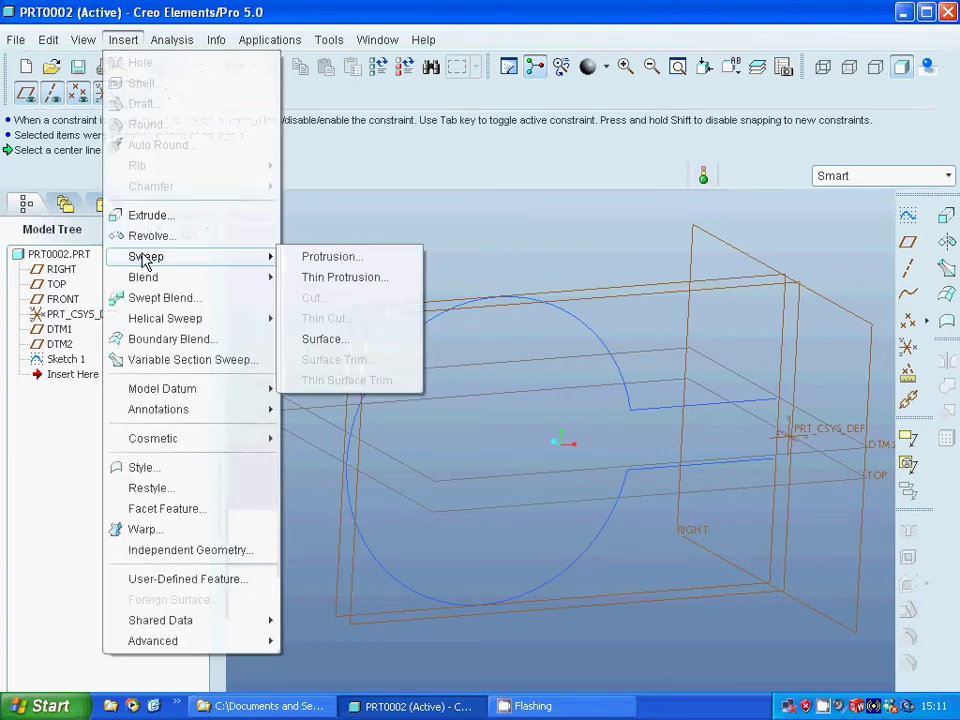
pyautogui.click(340, 260)
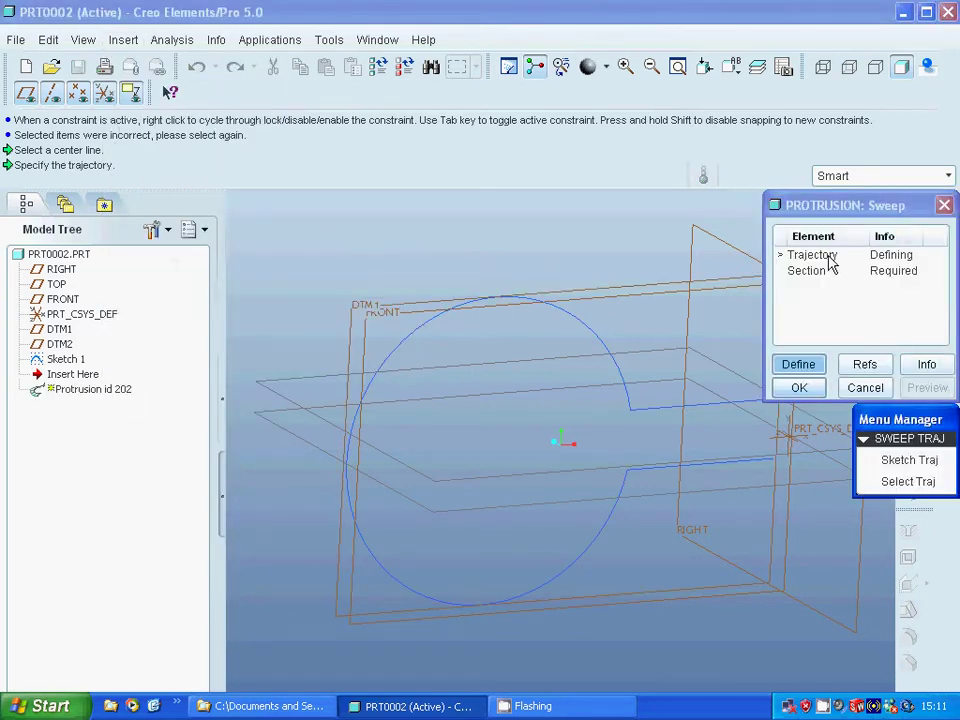
pyautogui.click(908, 482)
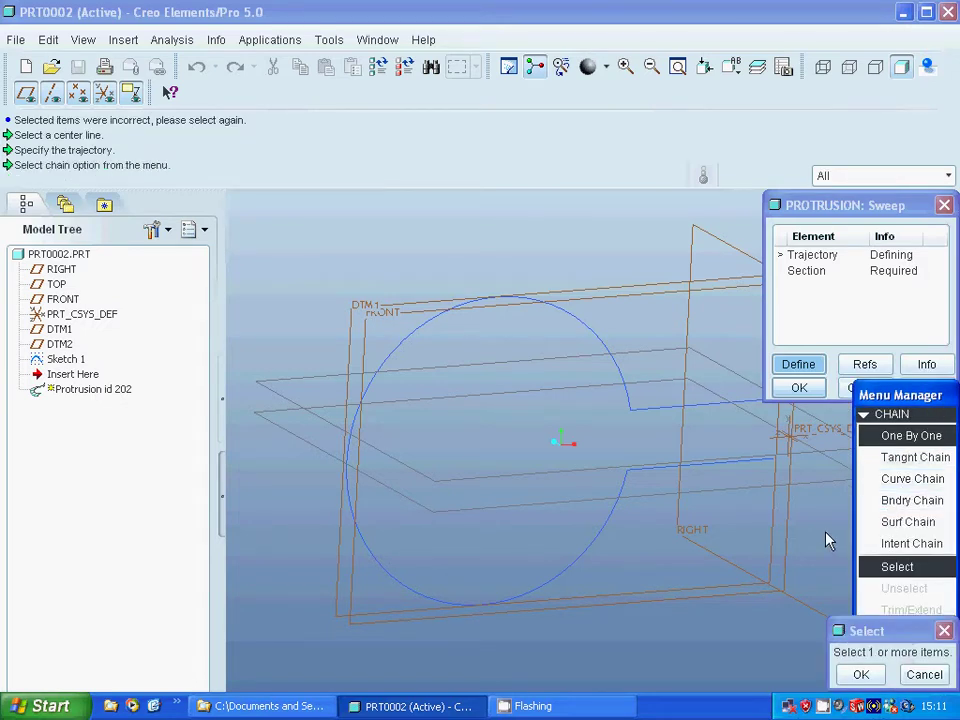
pyautogui.click(704, 409)
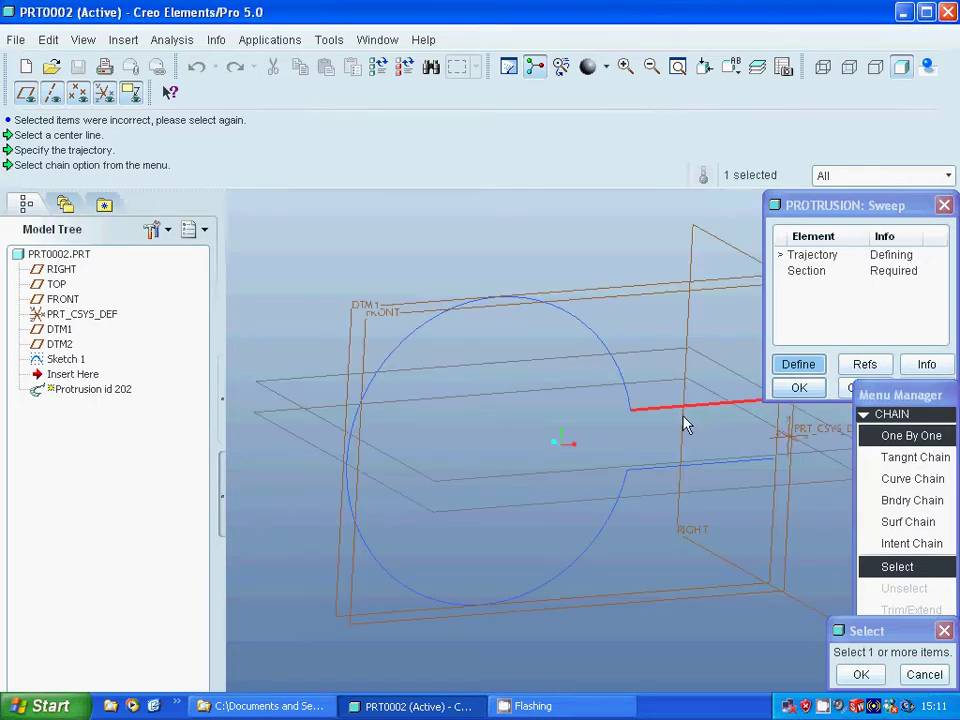
pyautogui.click(628, 403)
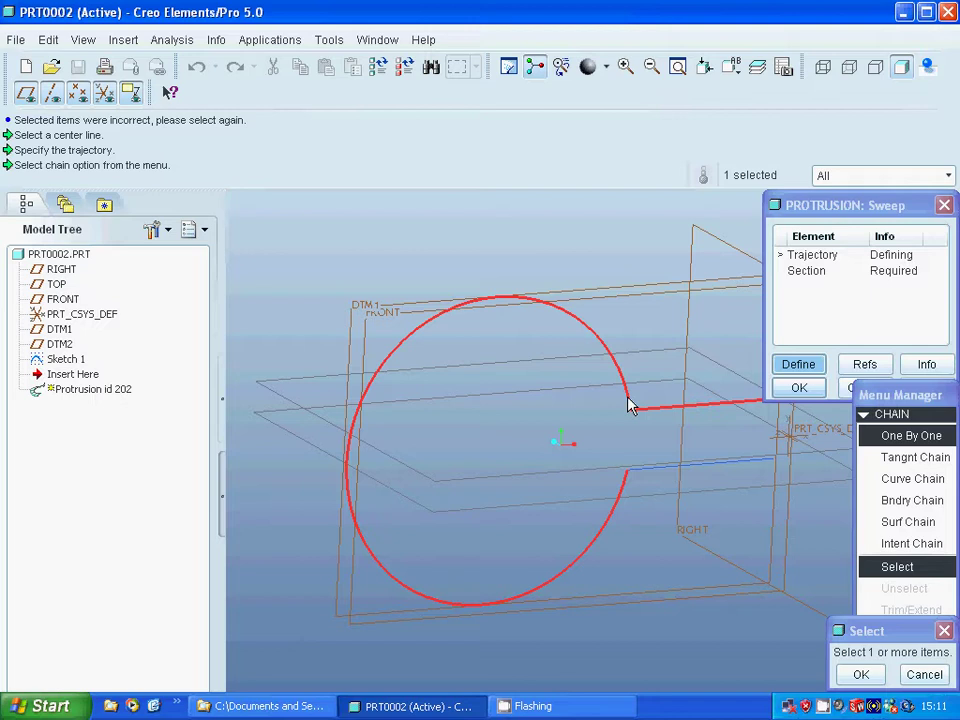
pyautogui.click(648, 476)
pyautogui.click(864, 674)
pyautogui.click(905, 654)
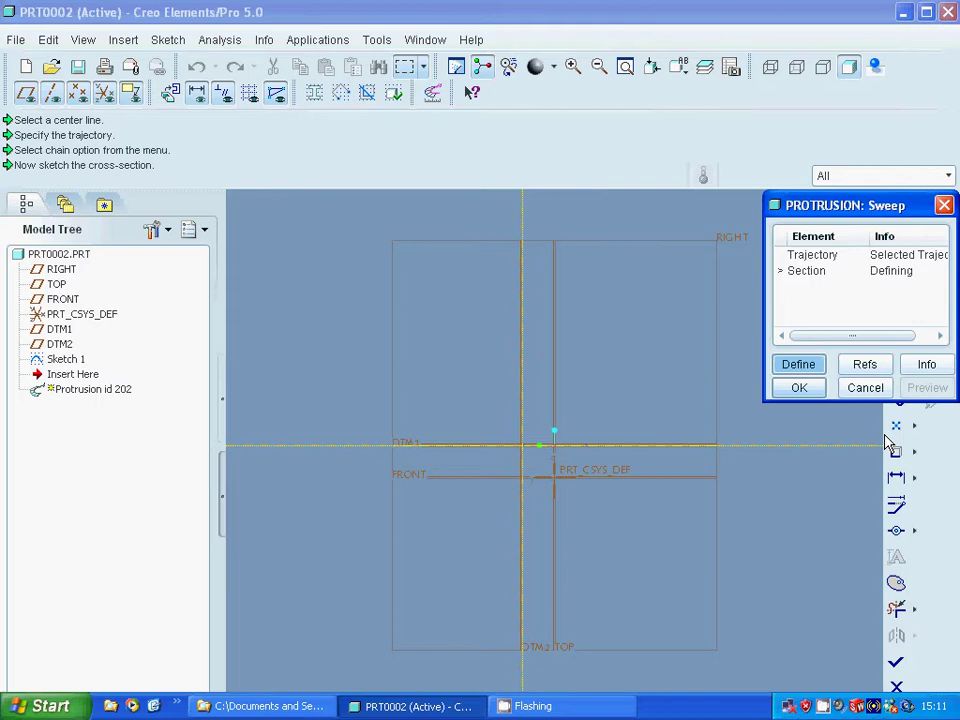
# Sketch a circle about 6.2 in diameter centred on the crossing of the section references and set its diameter to 5.
pyautogui.moveTo(865, 207); pyautogui.dragTo(759, 164)
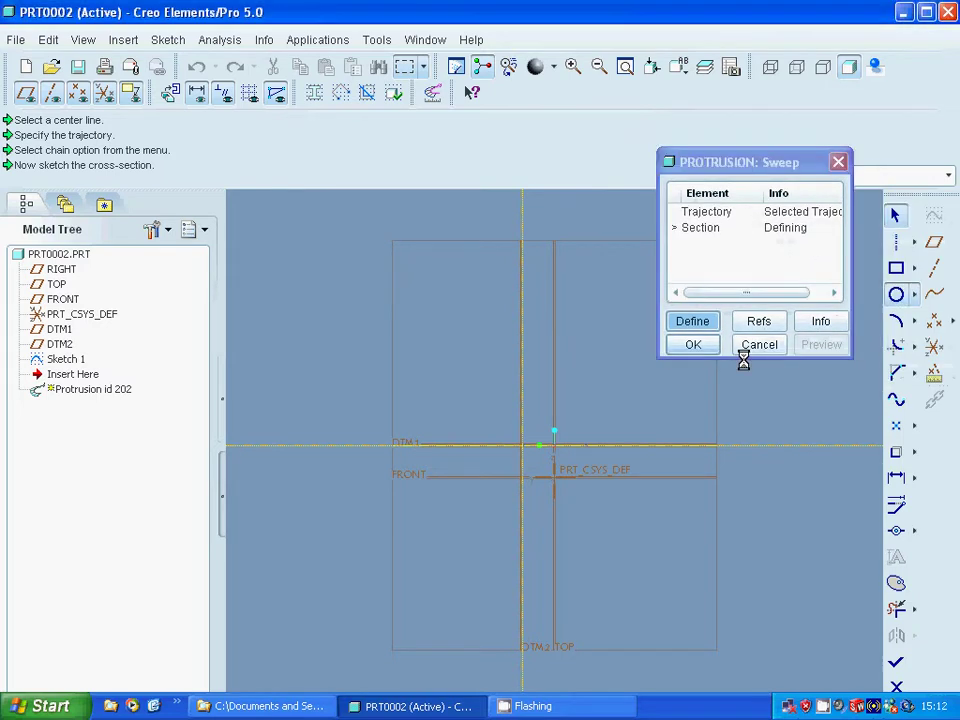
pyautogui.click(522, 444)
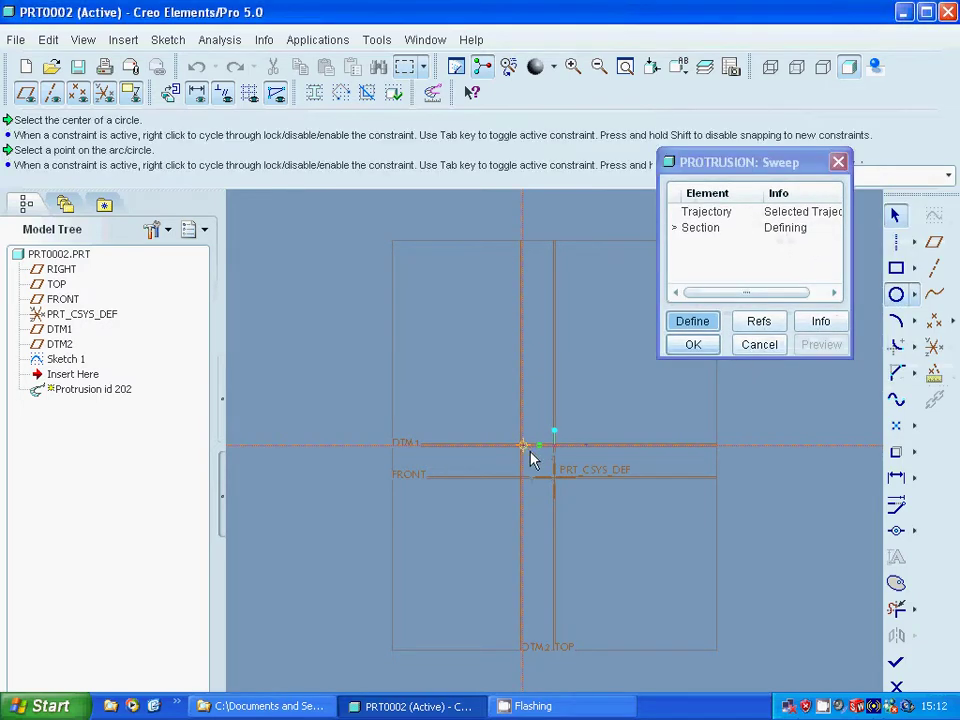
pyautogui.middleClick(859, 264)
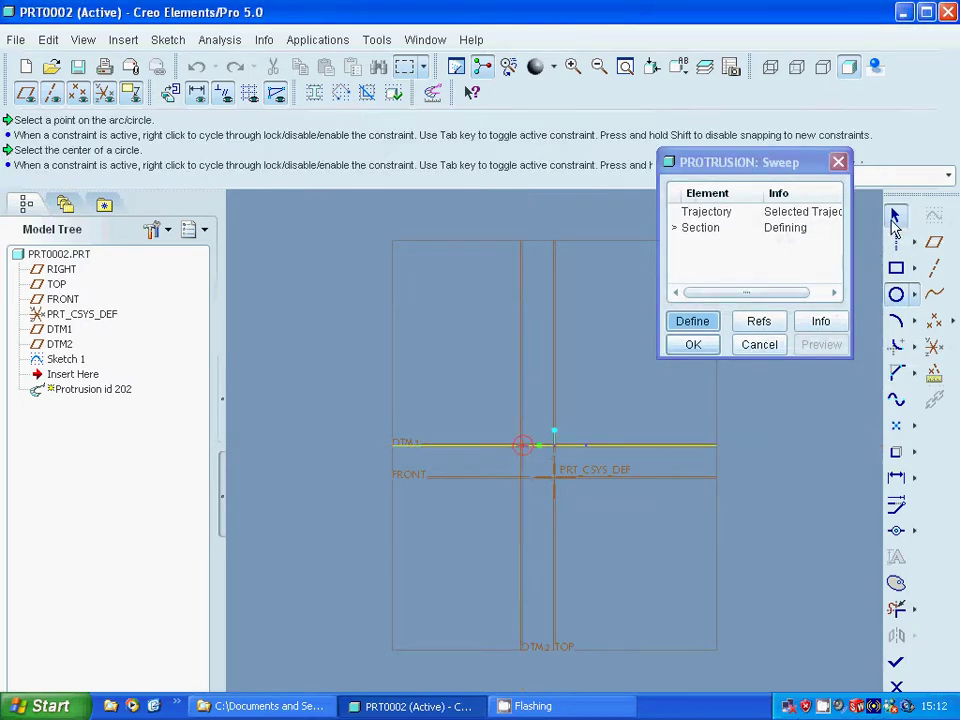
pyautogui.click(502, 443)
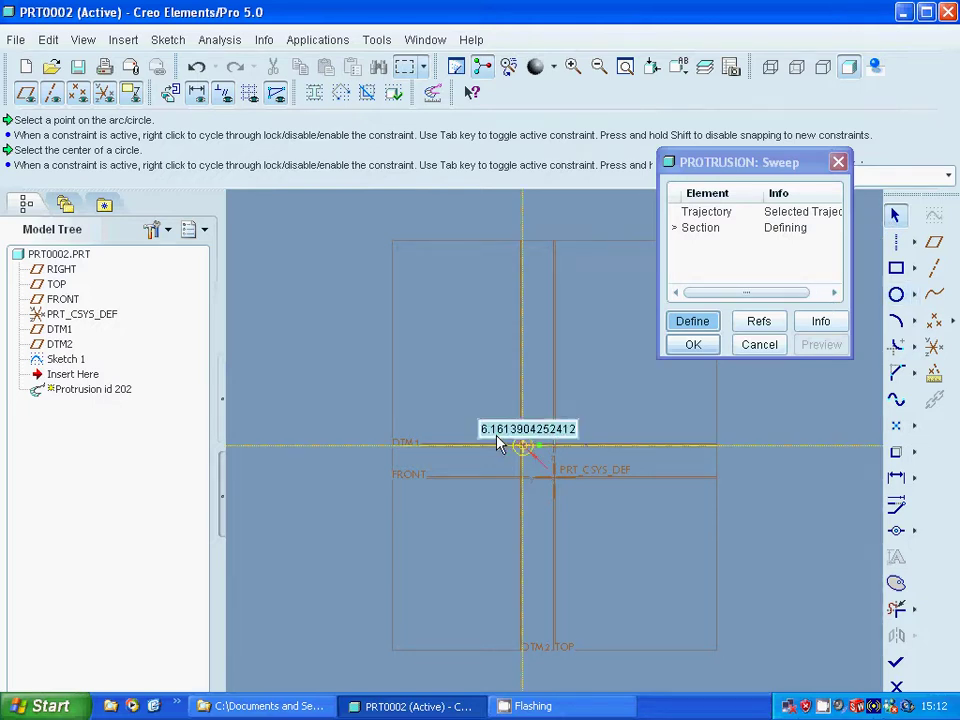
pyautogui.write('5')
pyautogui.press('Return')
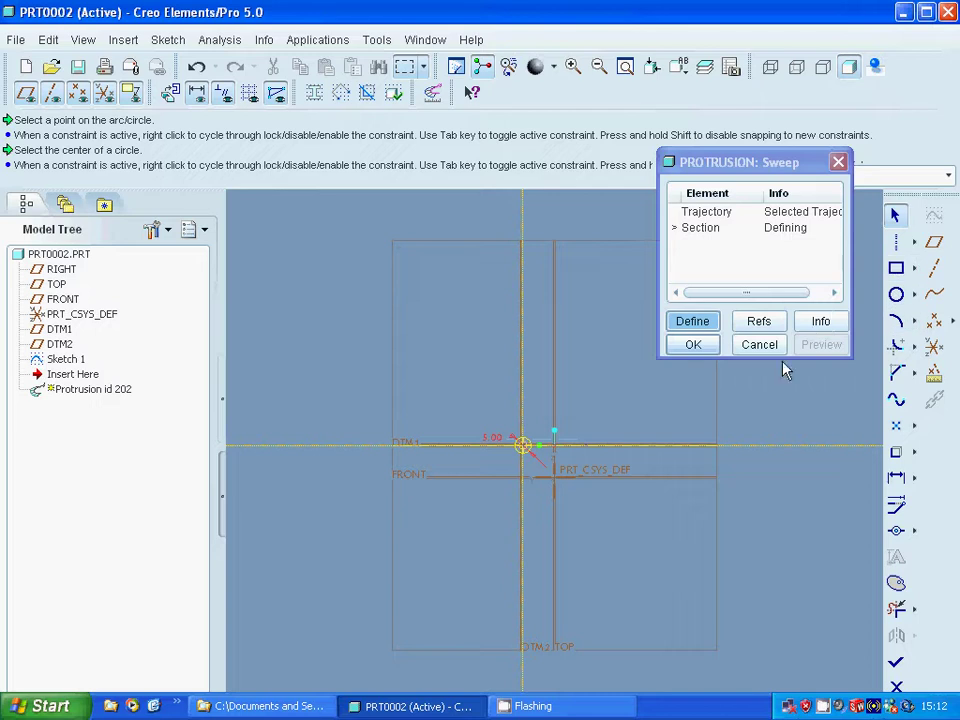
# Set the section circle's diameter to 10 and finish the sweep's cross-section.
pyautogui.doubleClick(467, 441)
pyautogui.write('10')
pyautogui.press('Return')
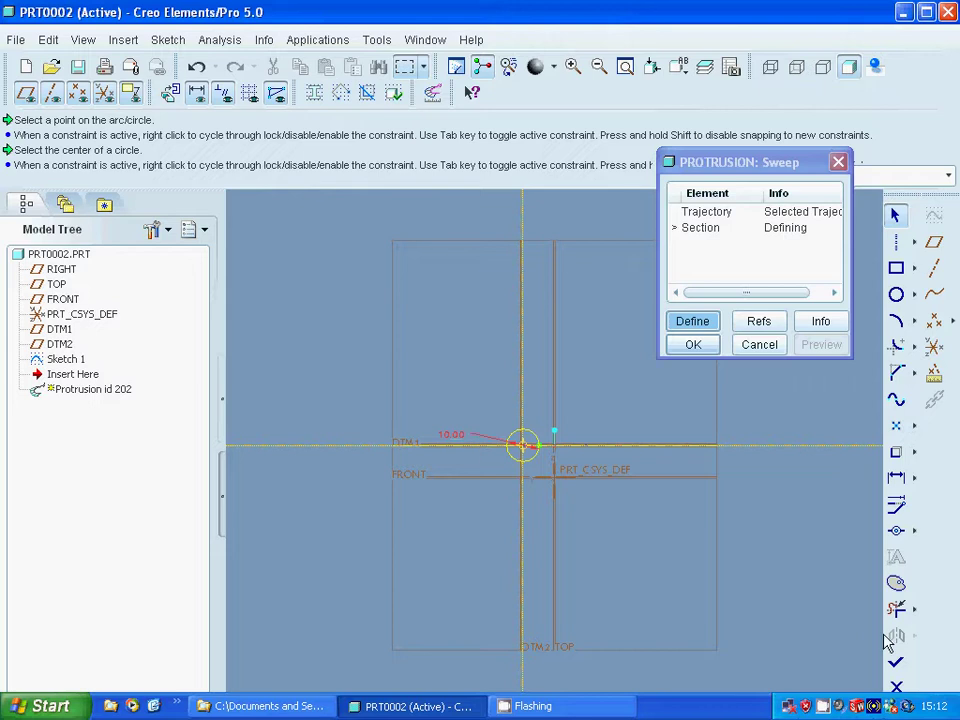
pyautogui.click(897, 662)
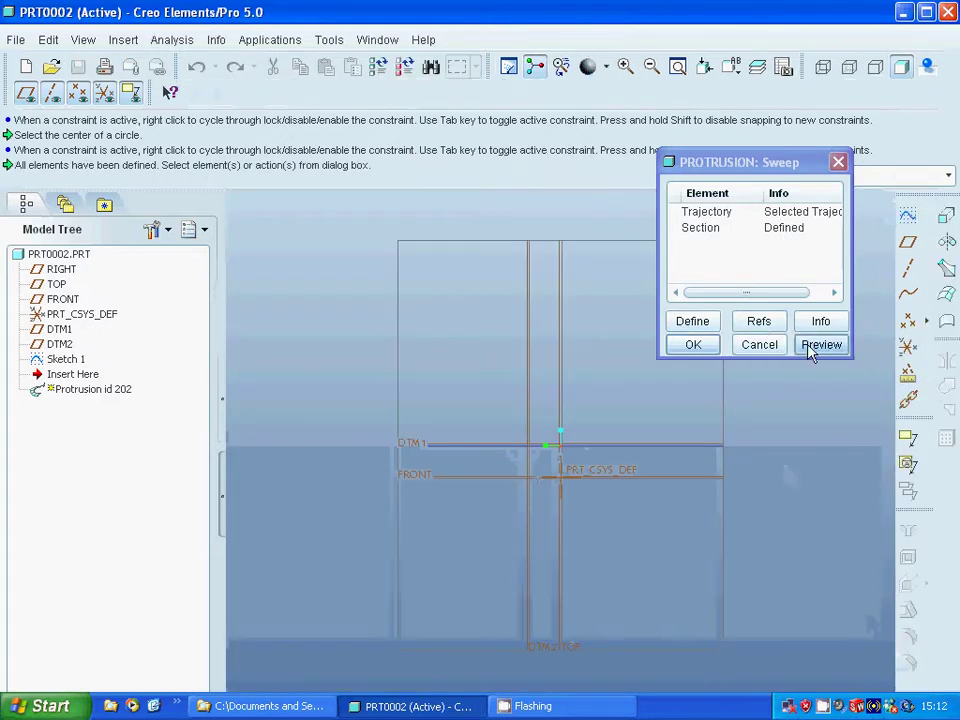
# Preview the sweep protrusion in the default orientation and complete the feature.
pyautogui.click(818, 345)
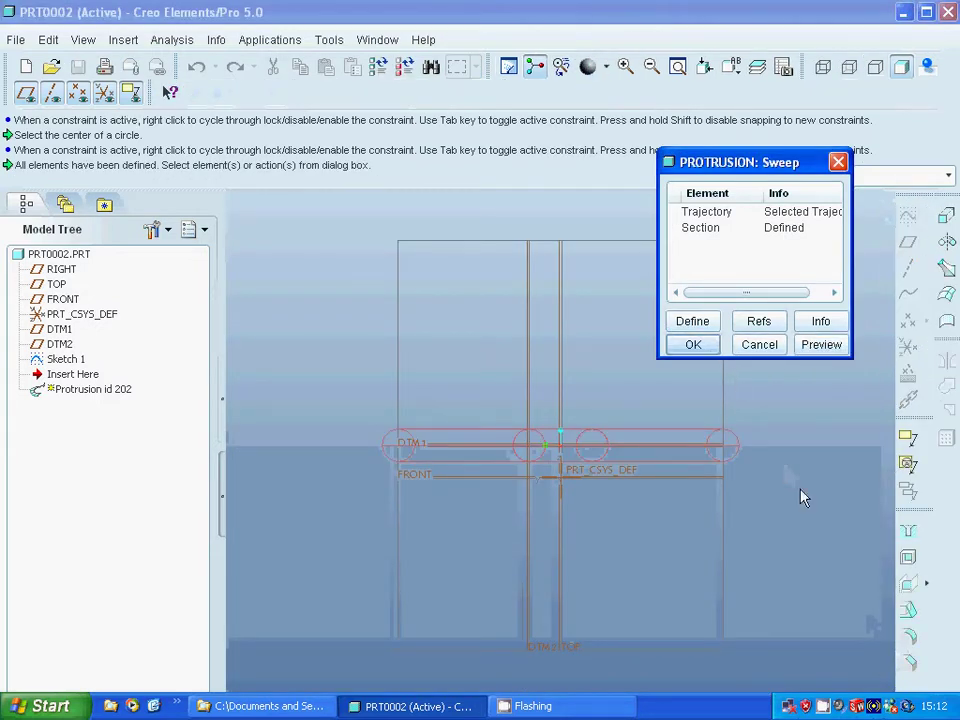
pyautogui.hotkey('ctrl', 'd')
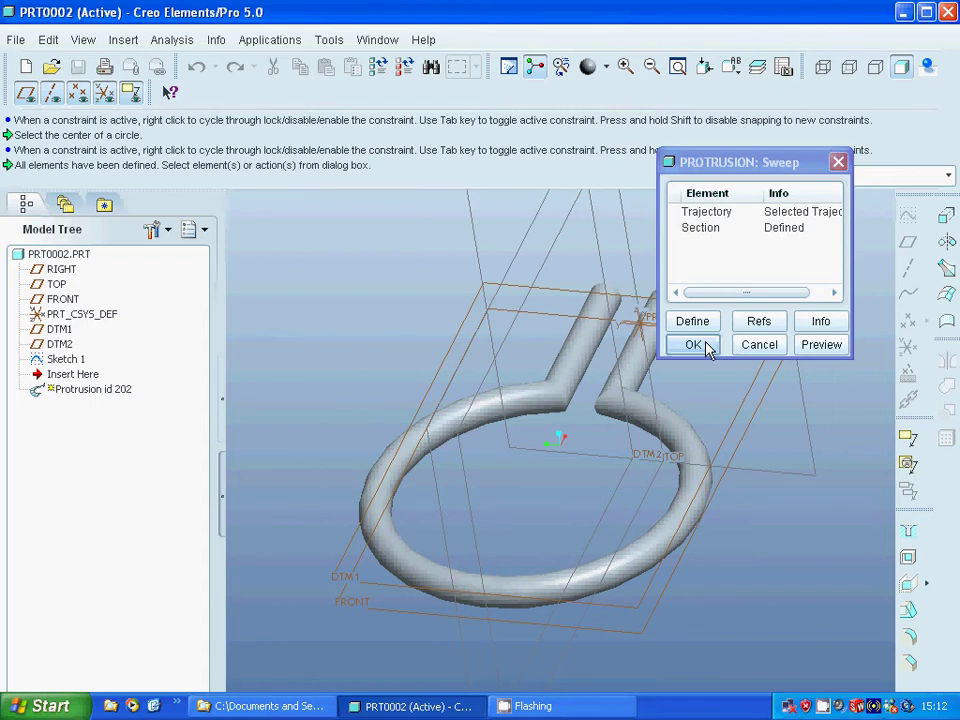
pyautogui.click(700, 345)
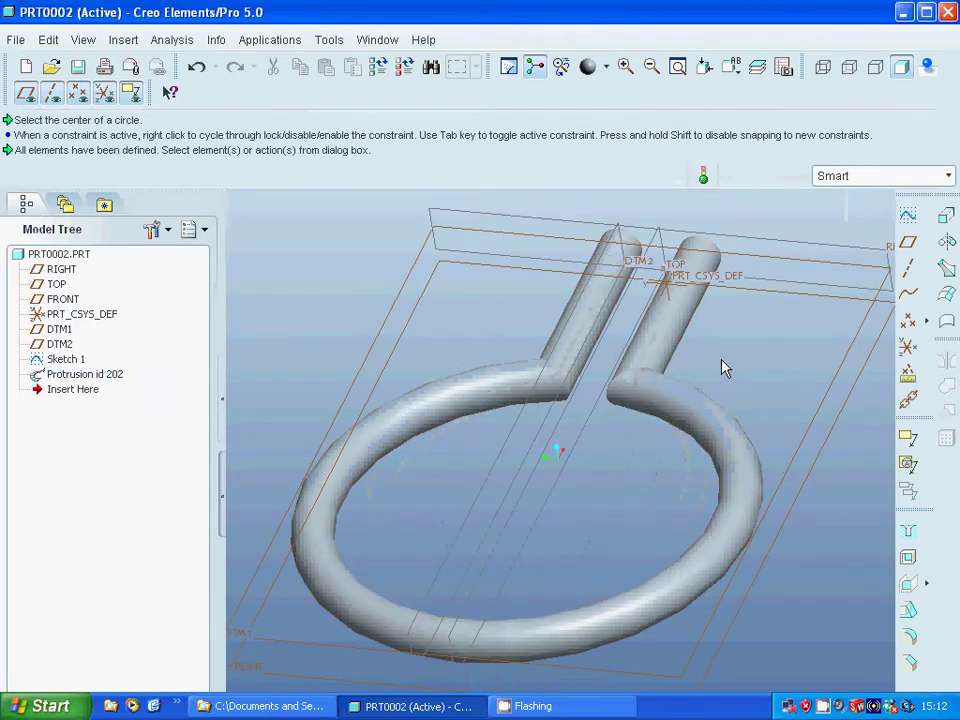
# Open a new sketch on DTM2 with the RIGHT plane as the left orientation reference.
pyautogui.scroll(-3, 725, 368)
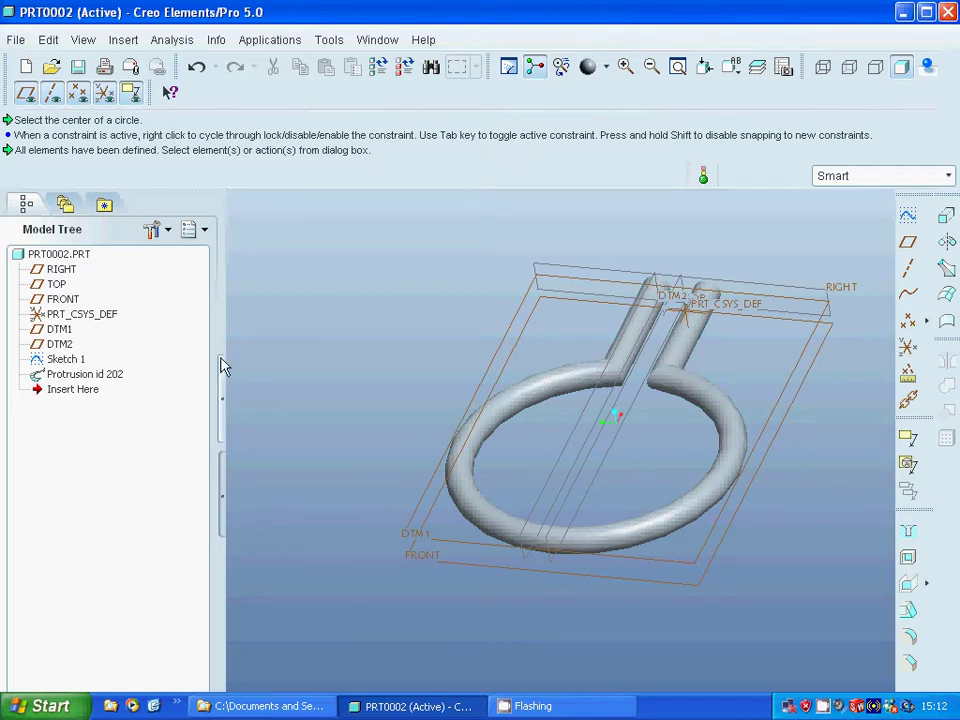
pyautogui.click(56, 346)
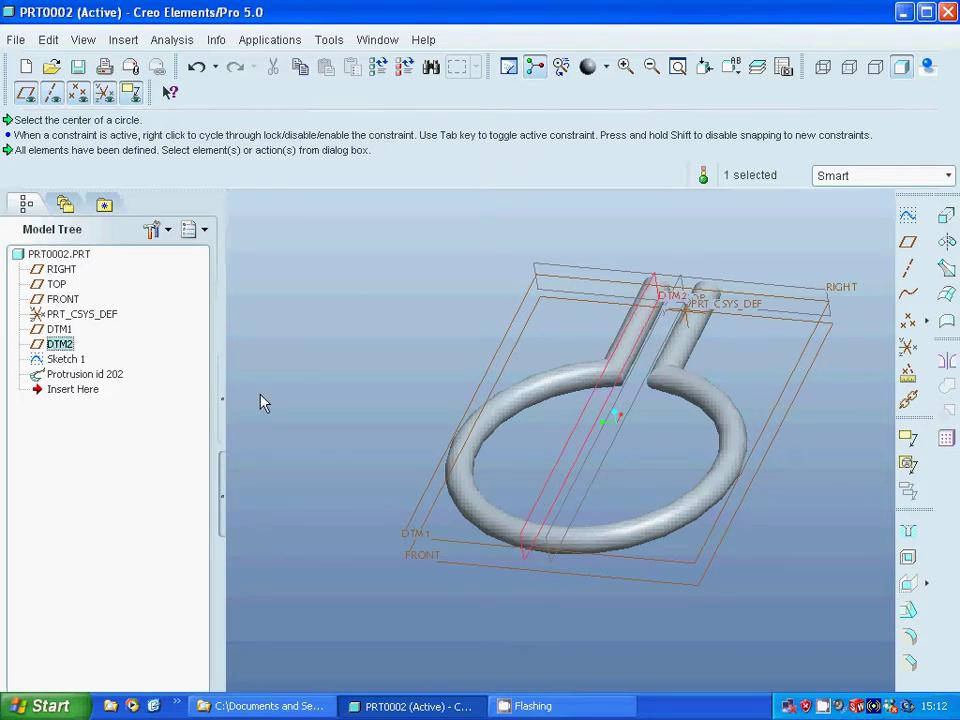
pyautogui.click(906, 222)
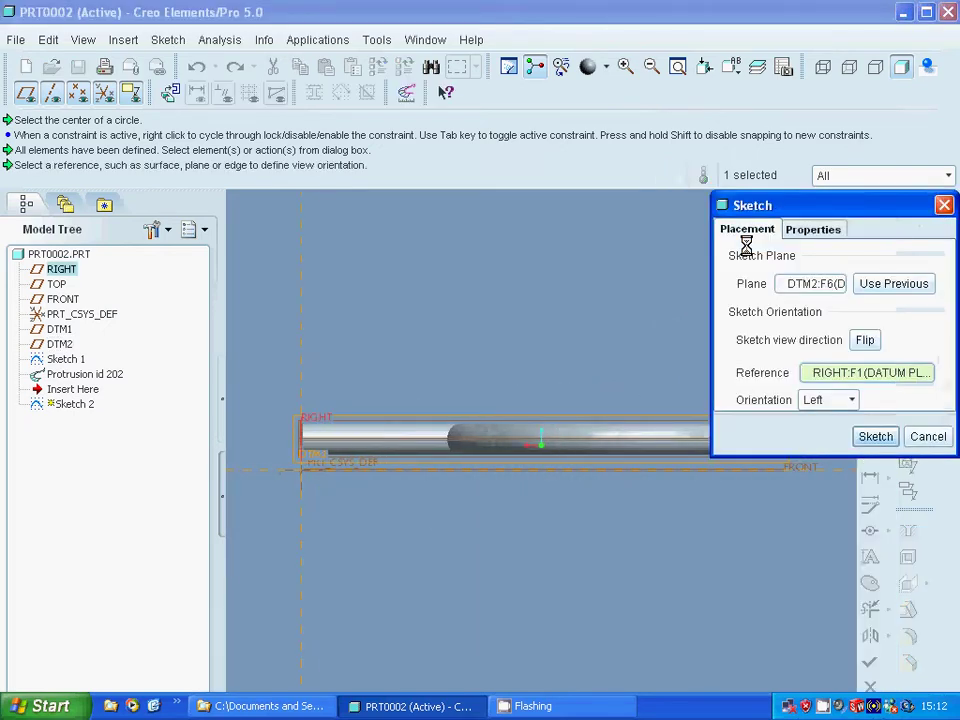
pyautogui.click(880, 437)
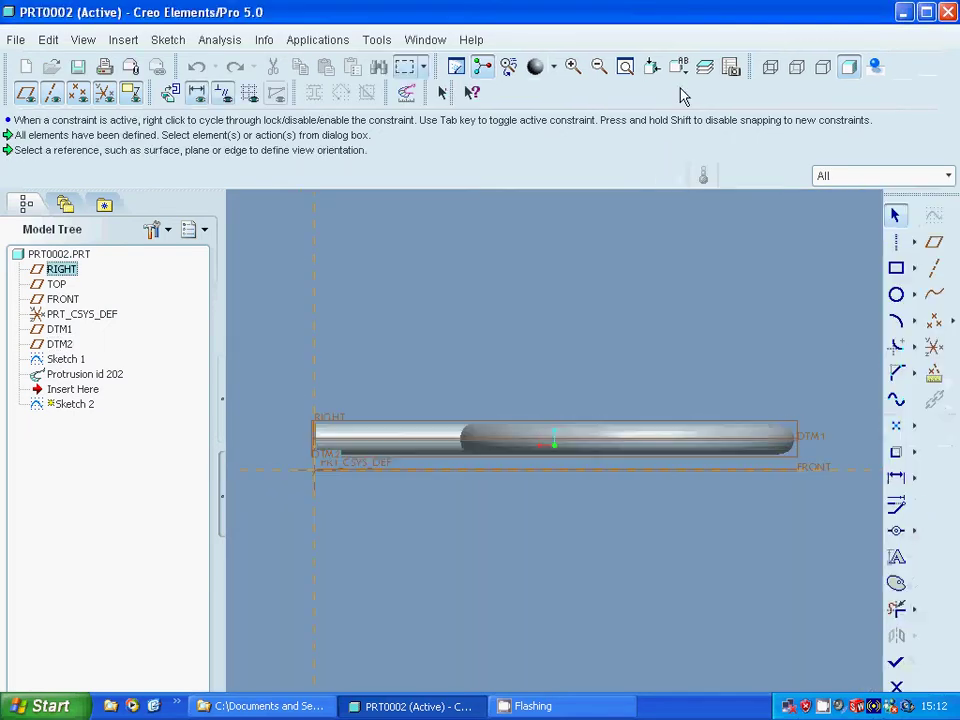
# Sketch a circle about 87 in diameter on the horizontal reference, its centre about 138 left of the vertical reference.
pyautogui.click(599, 70)
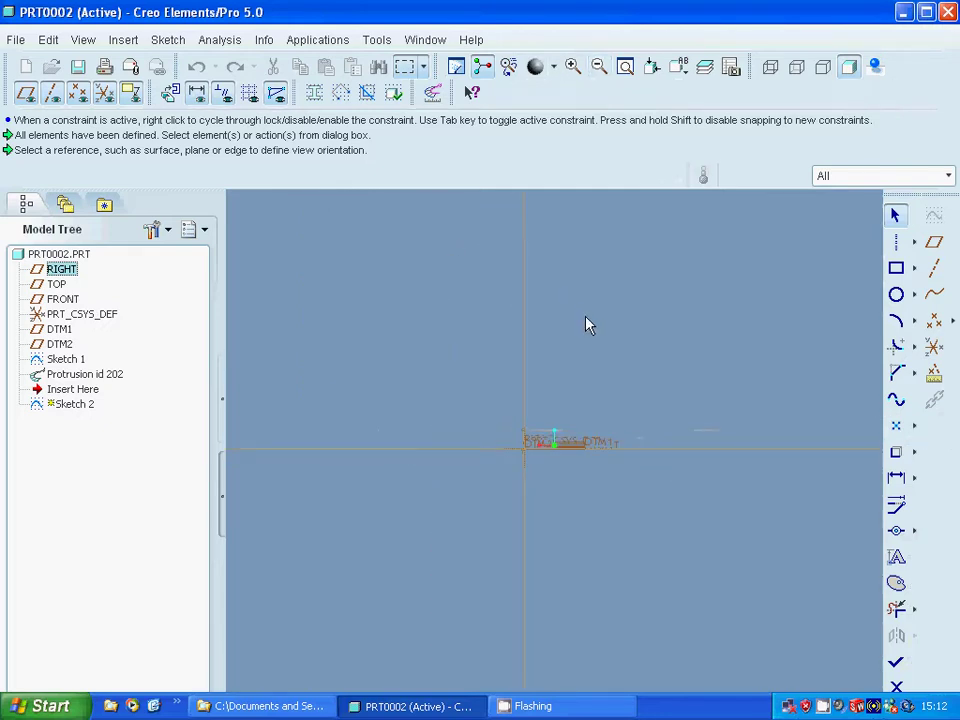
pyautogui.scroll(2, 588, 325)
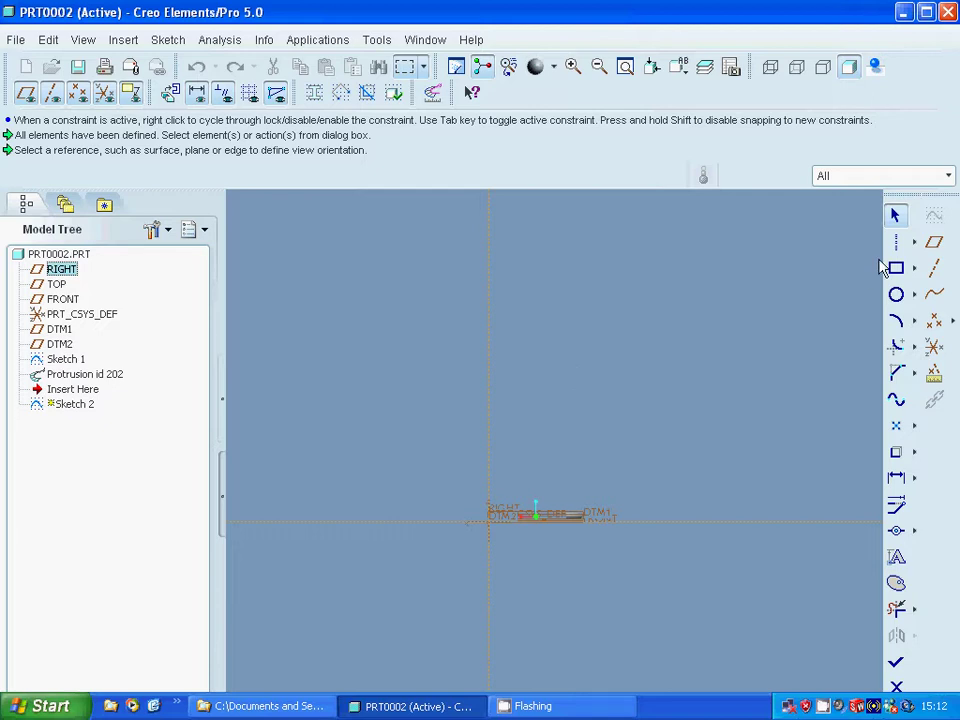
pyautogui.click(894, 295)
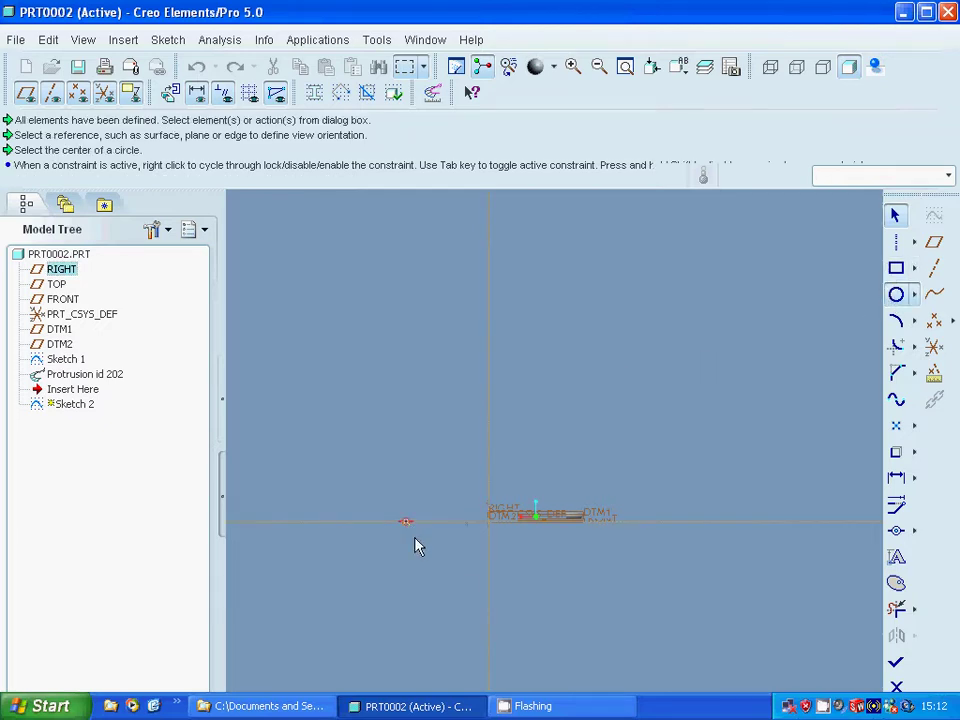
pyautogui.click(405, 523)
pyautogui.click(416, 545)
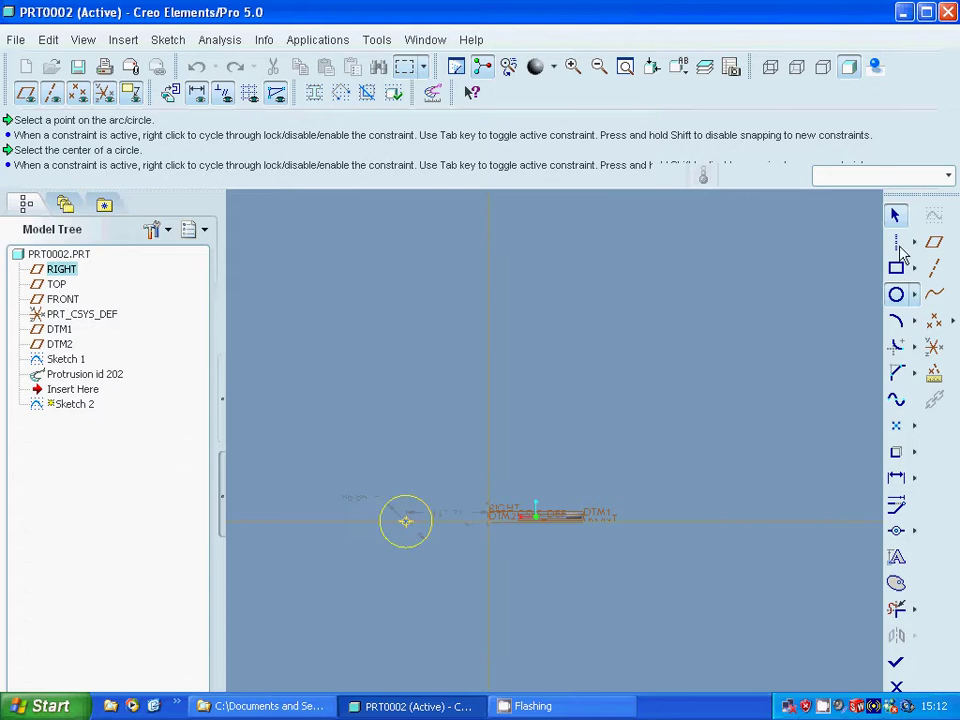
pyautogui.middleClick(336, 510)
# Set the new circle's diameter to 100 and its centre's distance from the vertical reference to 100.
pyautogui.doubleClick(350, 498)
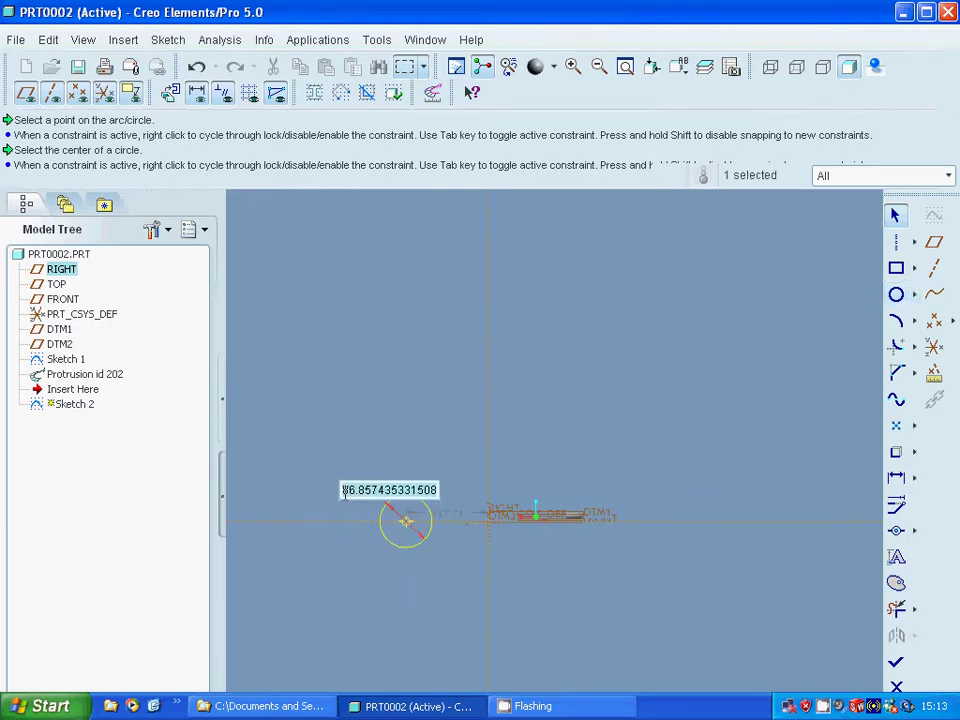
pyautogui.write('100')
pyautogui.press('Return')
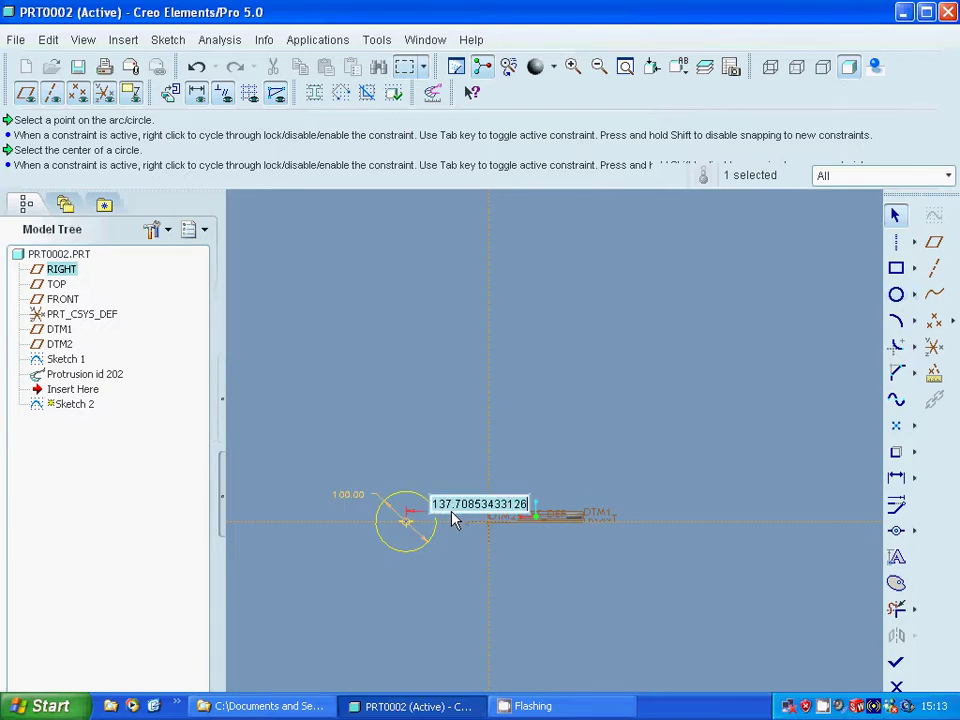
pyautogui.press('BackSpace')
pyautogui.write('100')
pyautogui.press('Return')
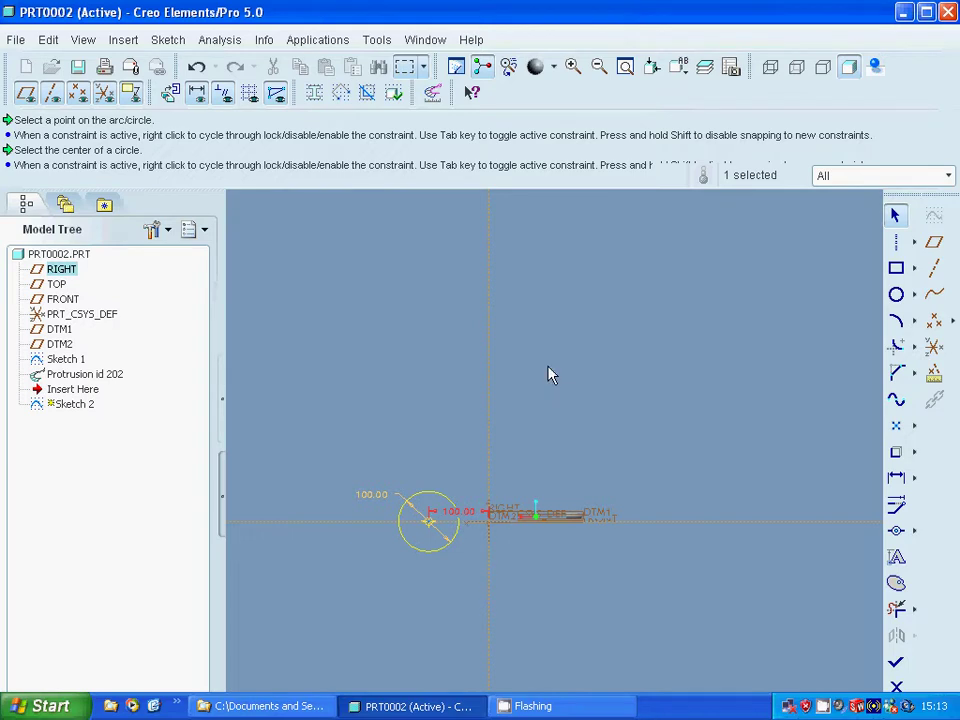
# Sketch a horizontal line from the circle's right side to the vertical reference, about 8.7 above the horizontal reference.
pyautogui.click(571, 66)
pyautogui.click(361, 450)
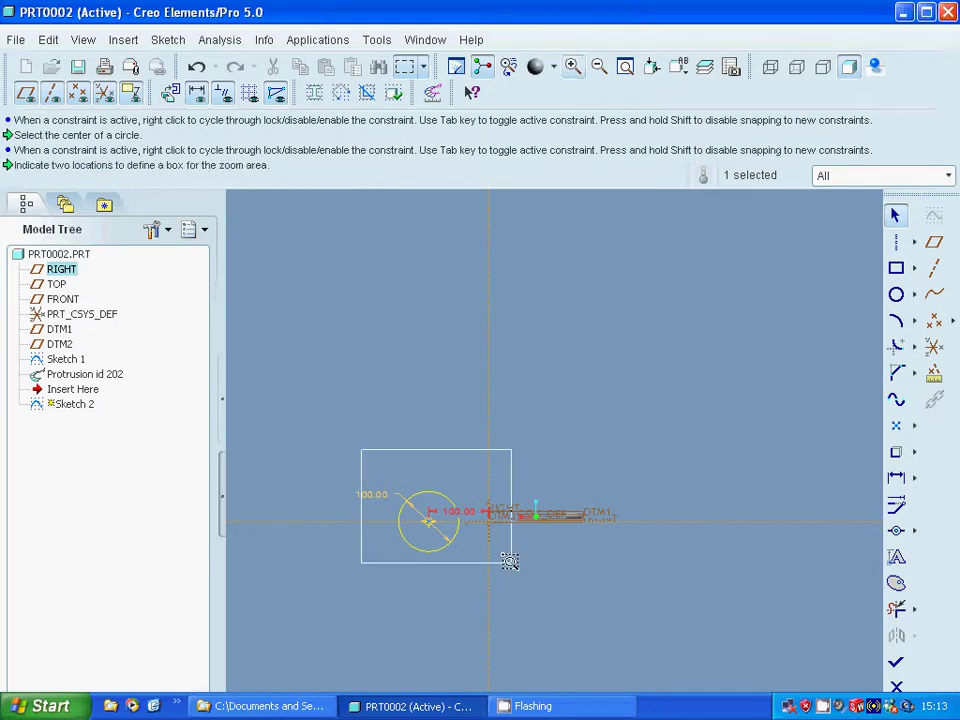
pyautogui.click(537, 577)
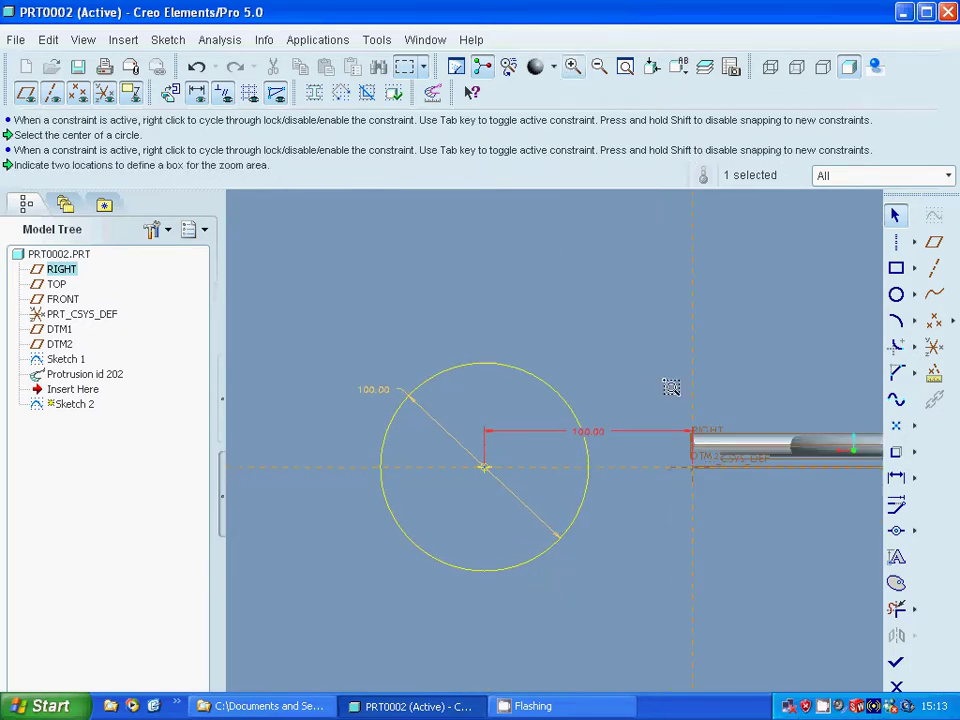
pyautogui.click(913, 242)
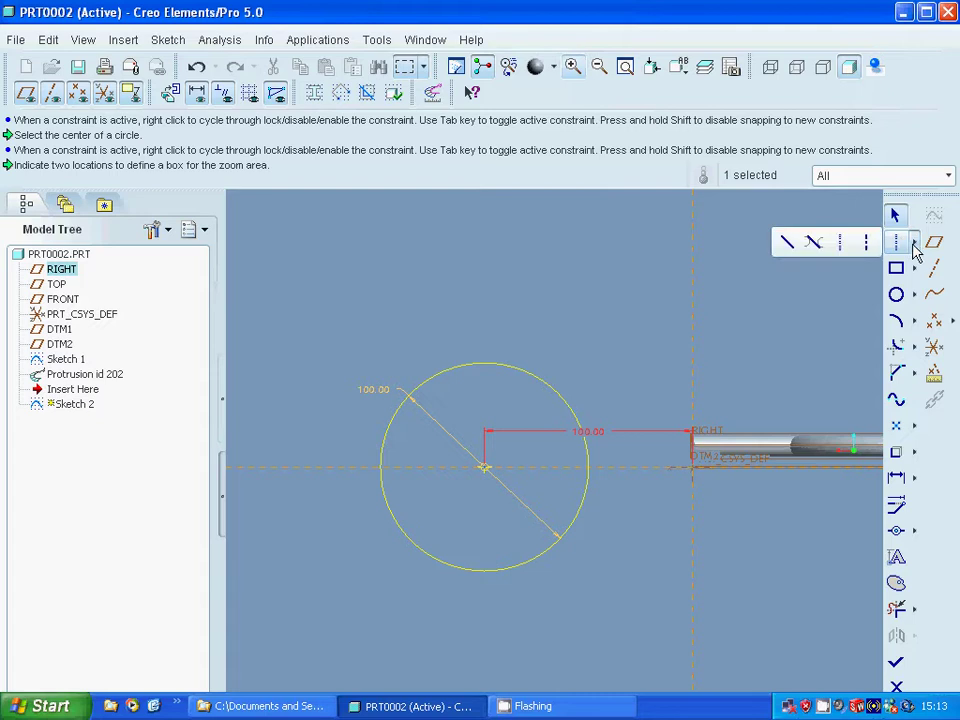
pyautogui.click(786, 243)
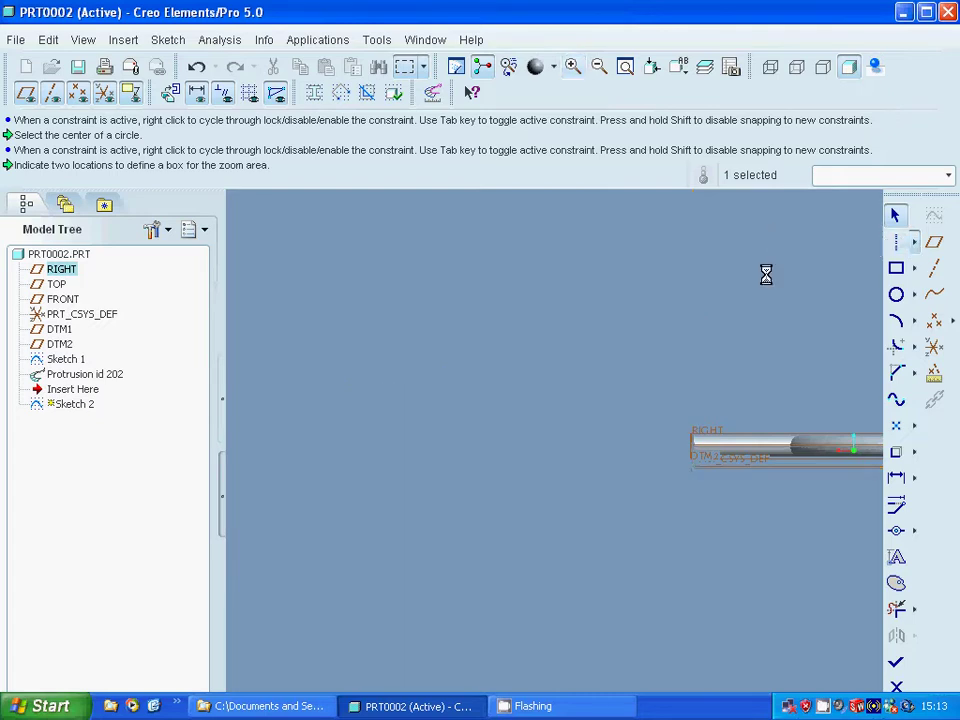
pyautogui.click(712, 340)
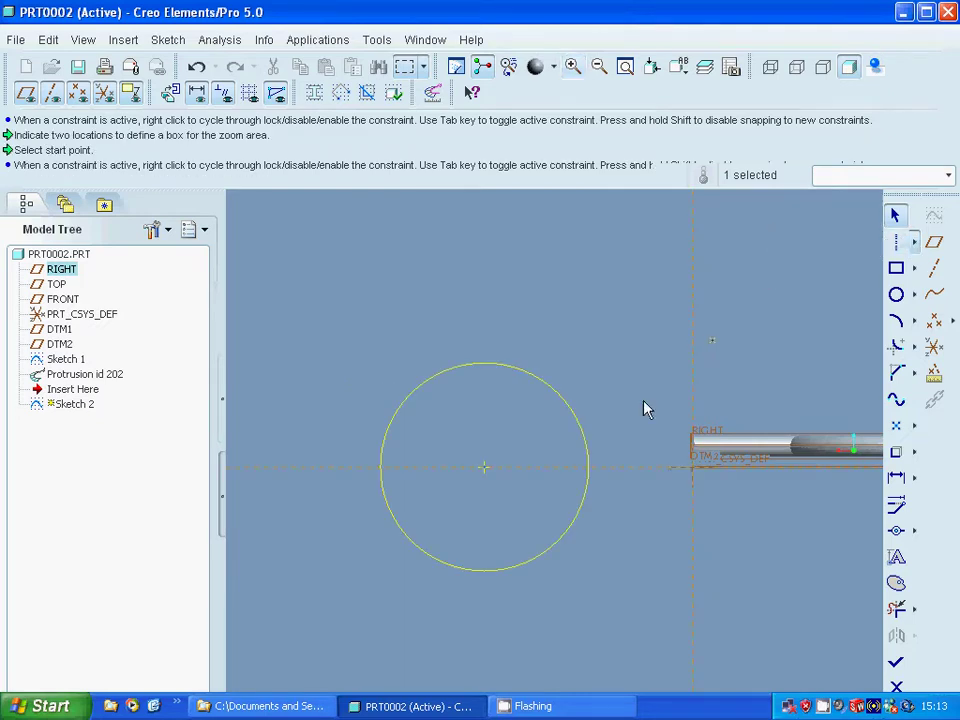
pyautogui.click(587, 454)
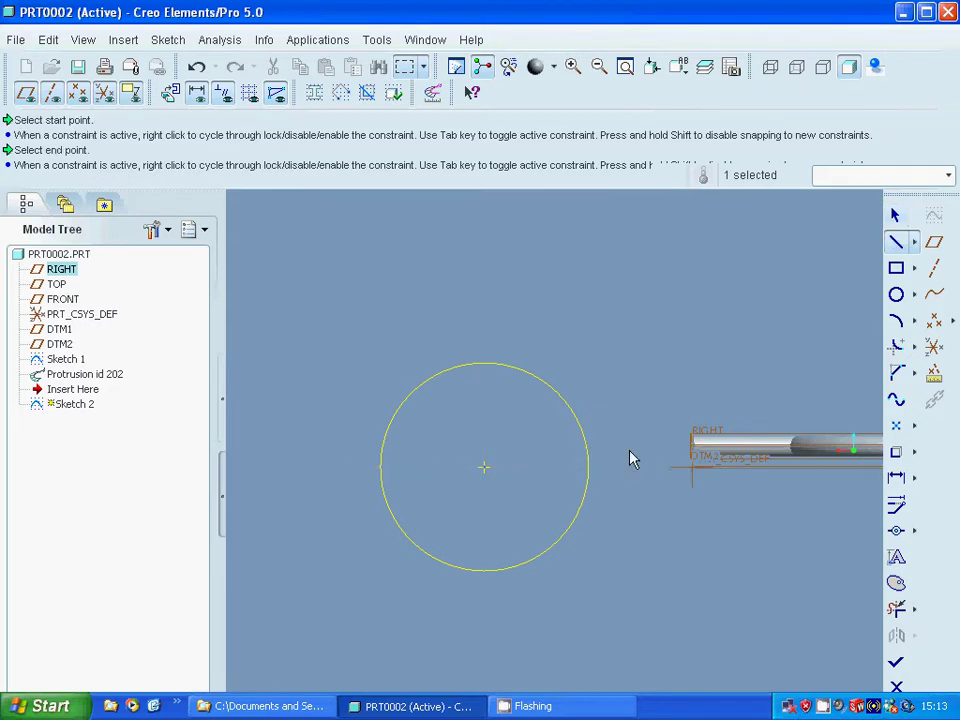
pyautogui.click(695, 451)
pyautogui.middleClick(904, 476)
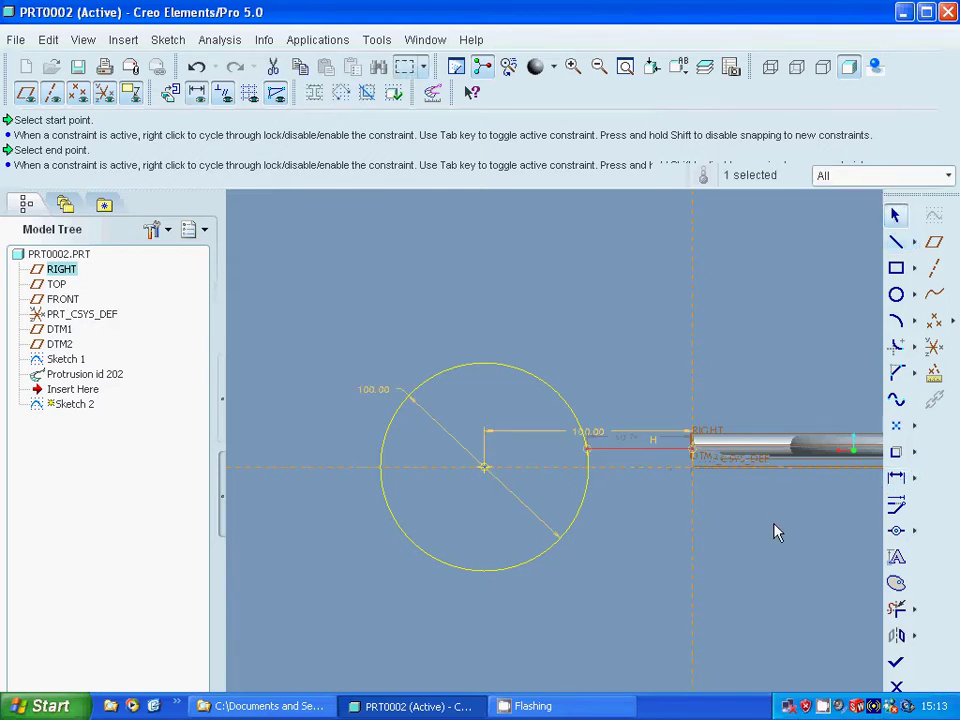
# Dimension the line's distance from the horizontal reference and set it to 10.
pyautogui.click(896, 477)
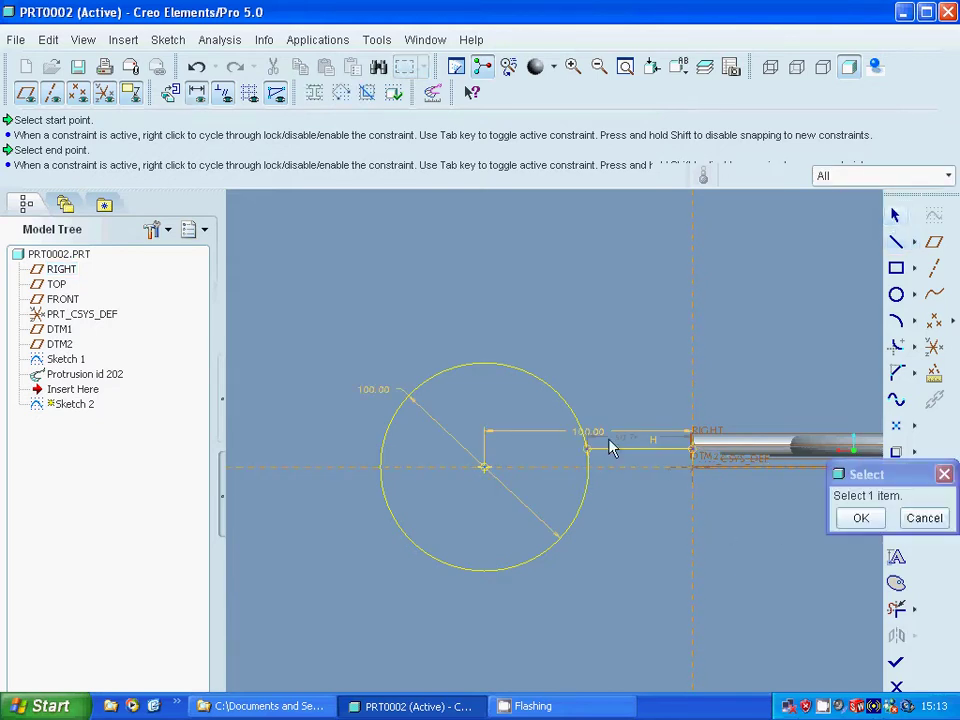
pyautogui.click(611, 450)
pyautogui.middleClick(725, 481)
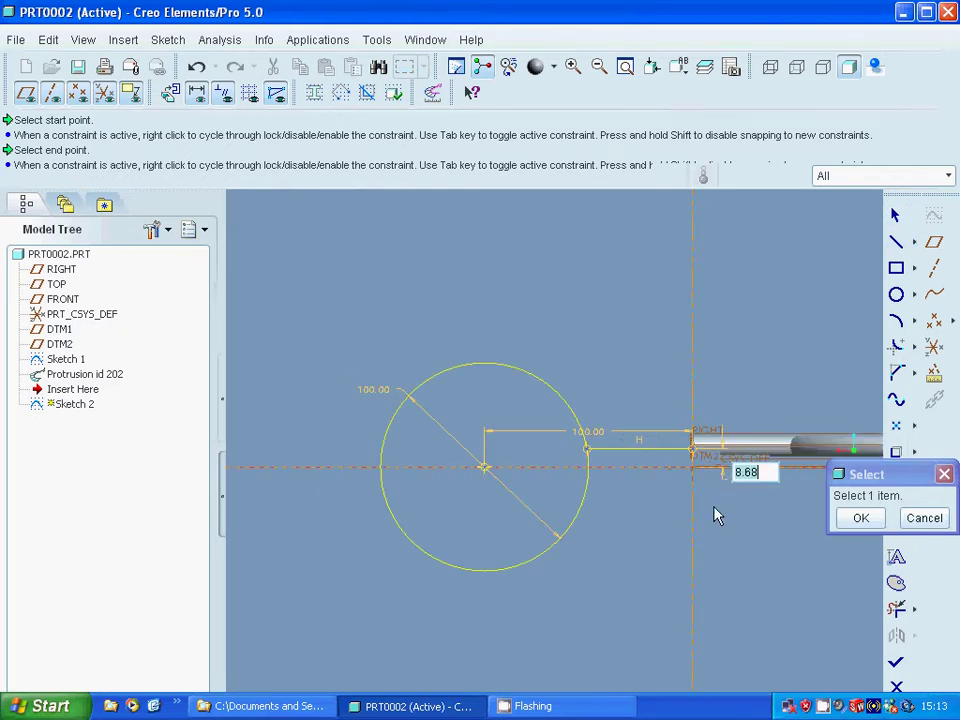
pyautogui.write('10')
pyautogui.press('Return')
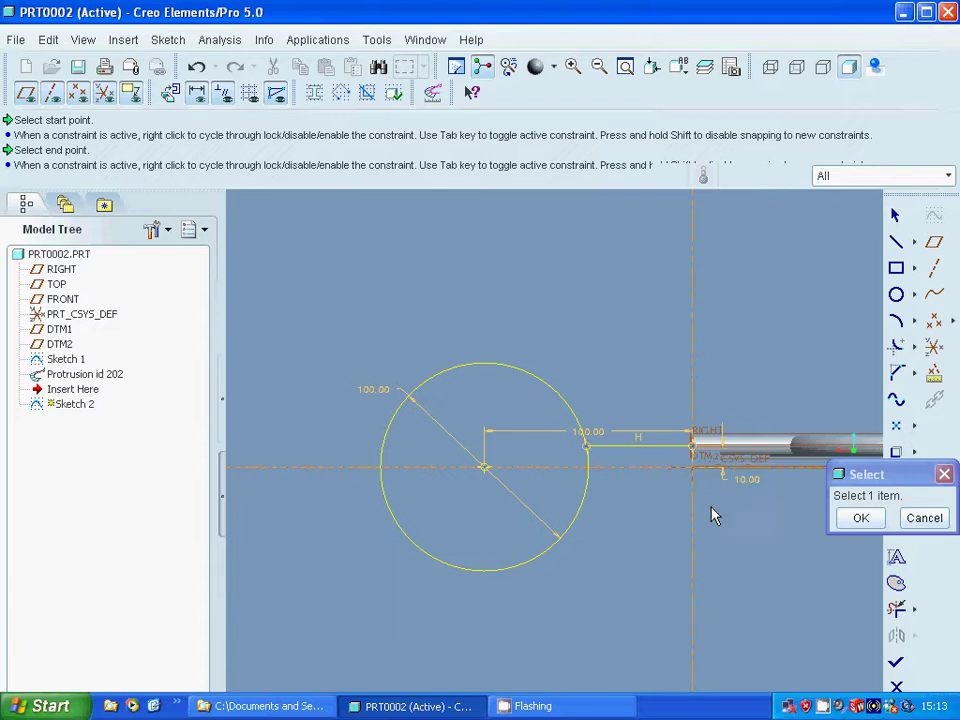
pyautogui.click(855, 521)
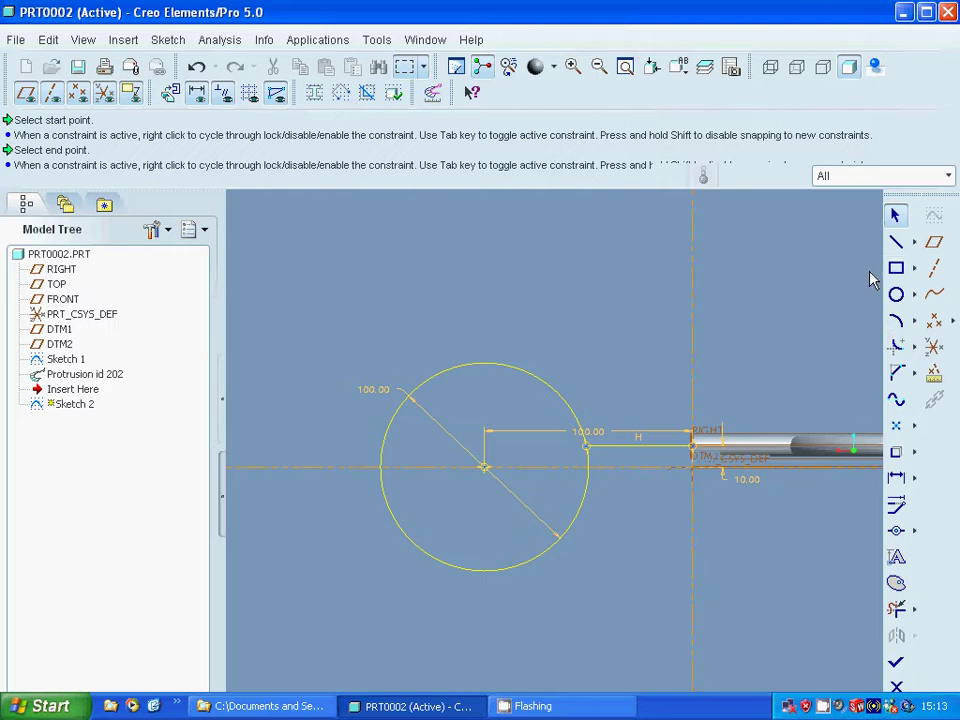
# Add a horizontal centerline through the circle's centre along the horizontal reference.
pyautogui.click(913, 242)
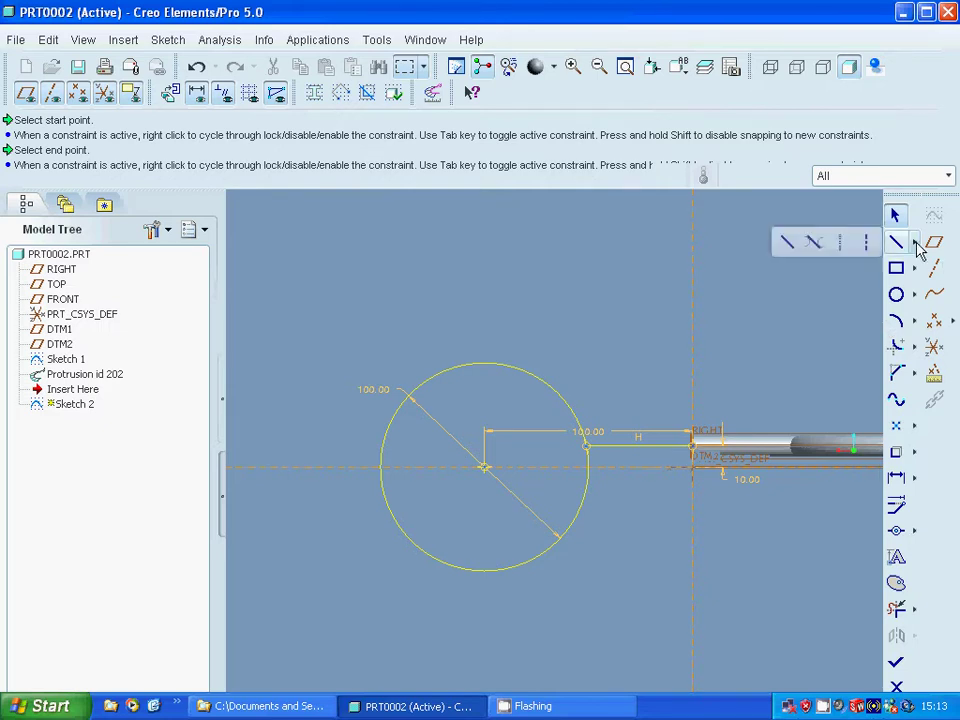
pyautogui.click(845, 252)
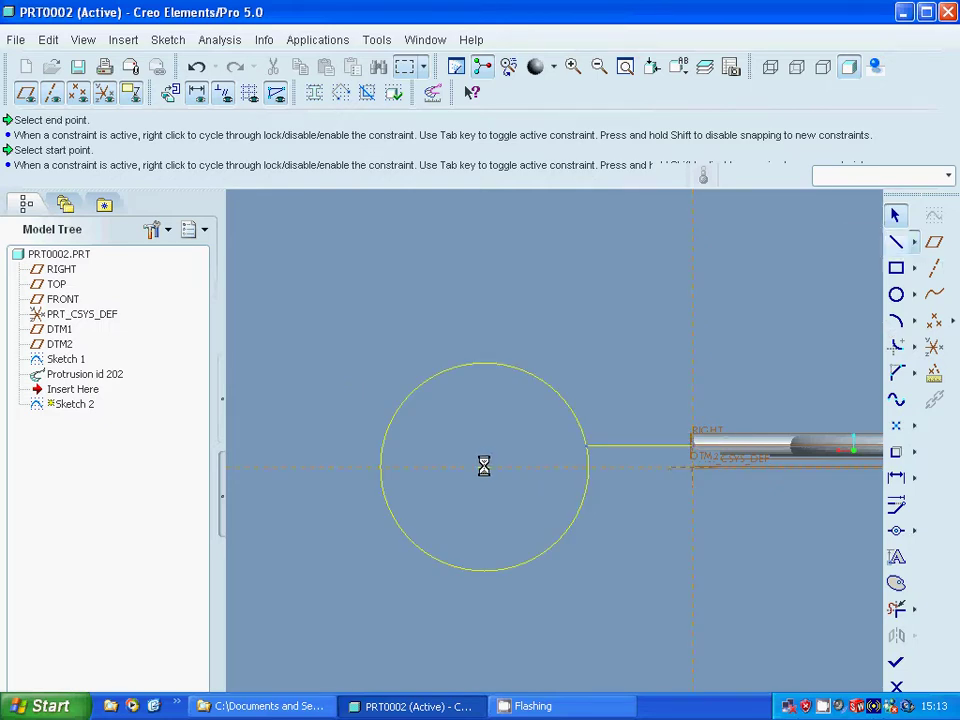
pyautogui.click(586, 477)
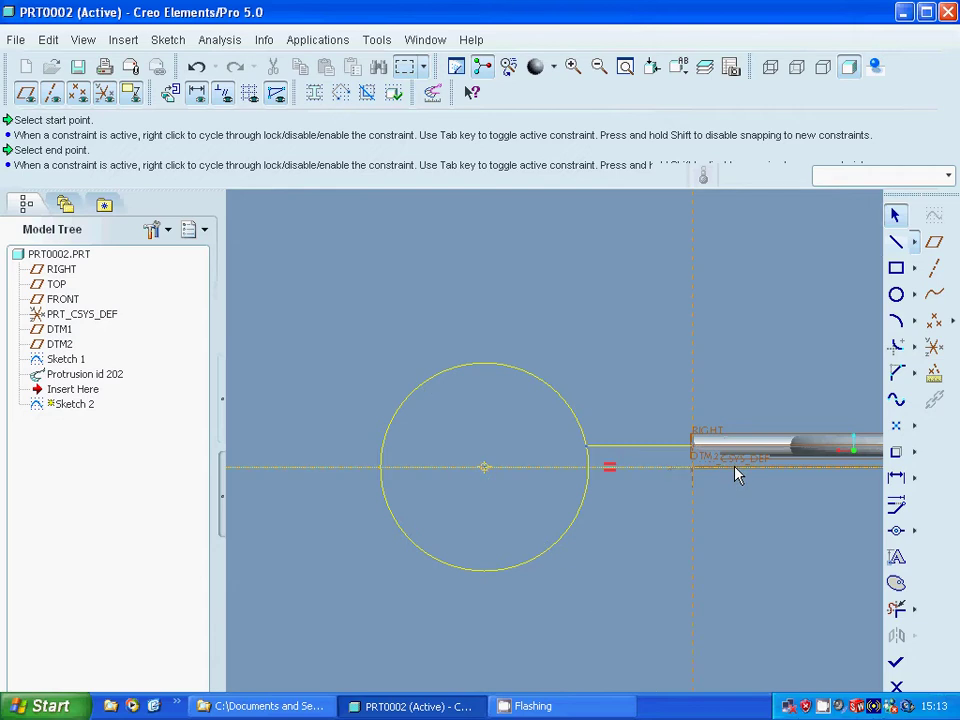
pyautogui.click(736, 472)
pyautogui.middleClick(750, 518)
pyautogui.click(895, 215)
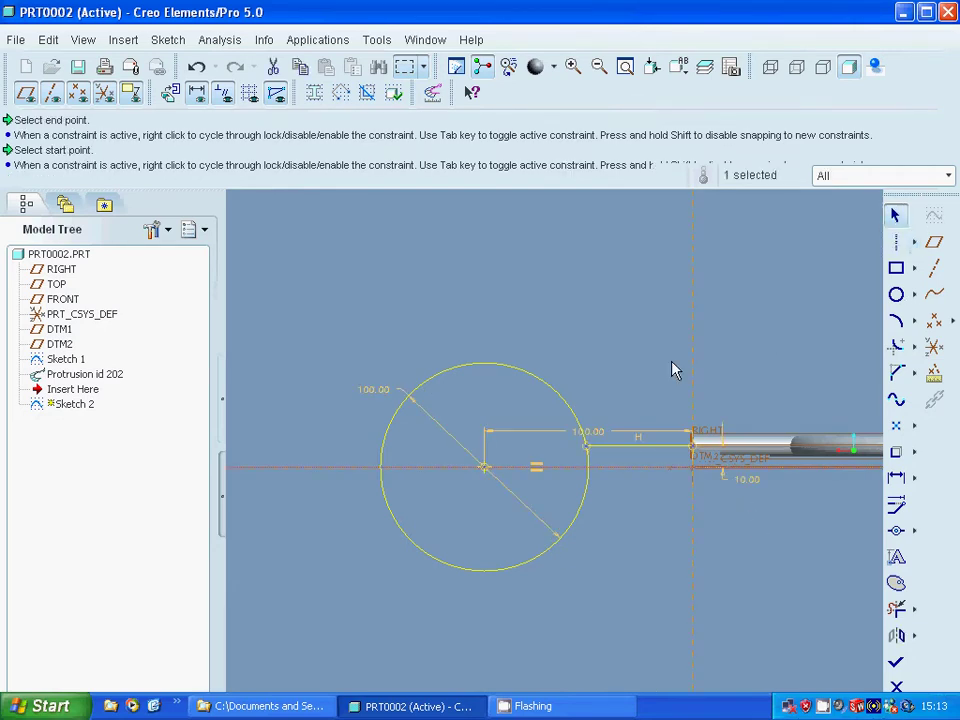
# Mirror the horizontal line about the centerline.
pyautogui.click(637, 446)
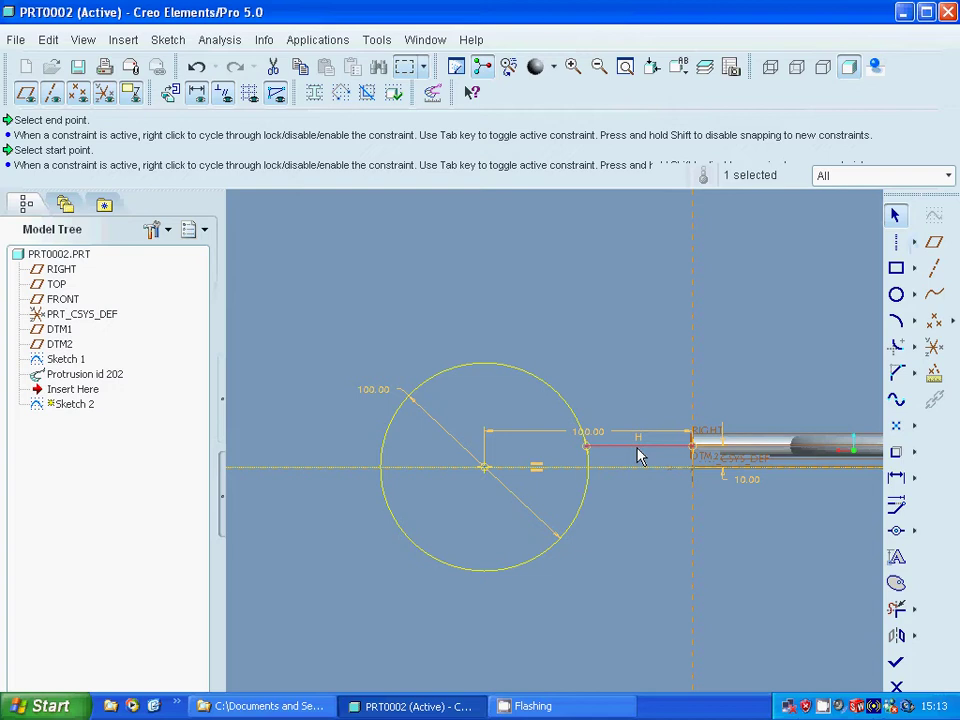
pyautogui.click(898, 635)
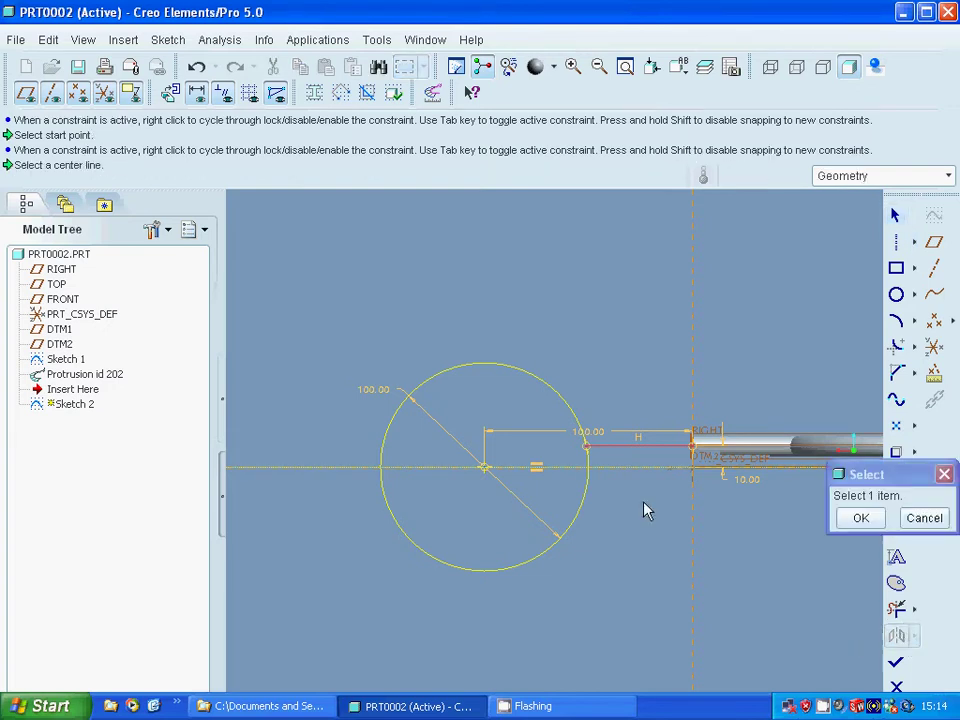
pyautogui.click(637, 474)
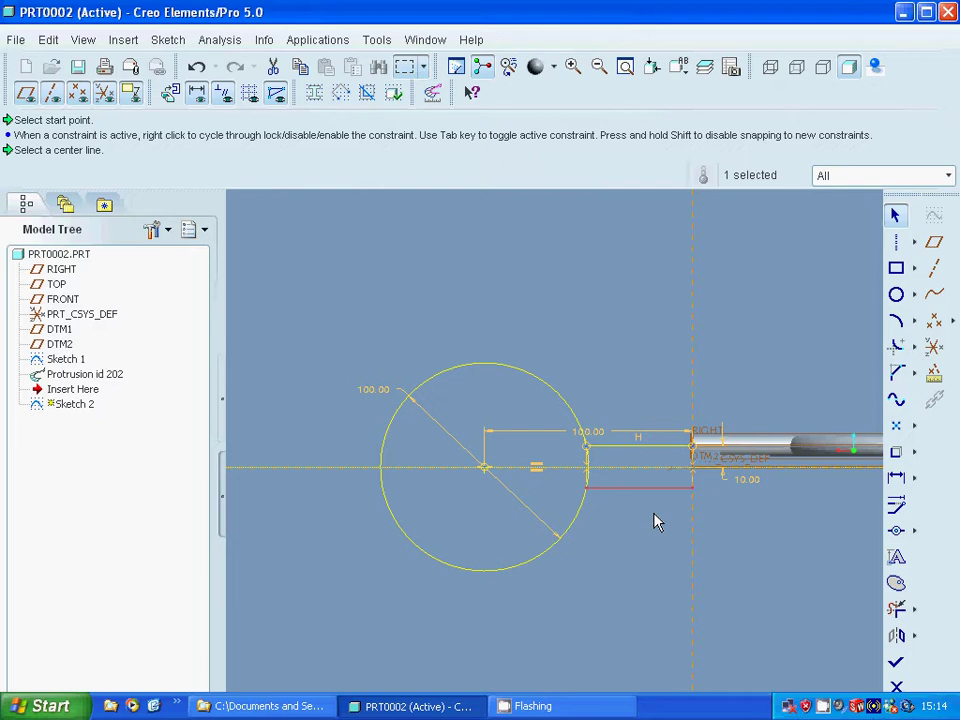
# Trim away the circle's arc between the two horizontal lines and complete the keyhole sketch.
pyautogui.click(897, 608)
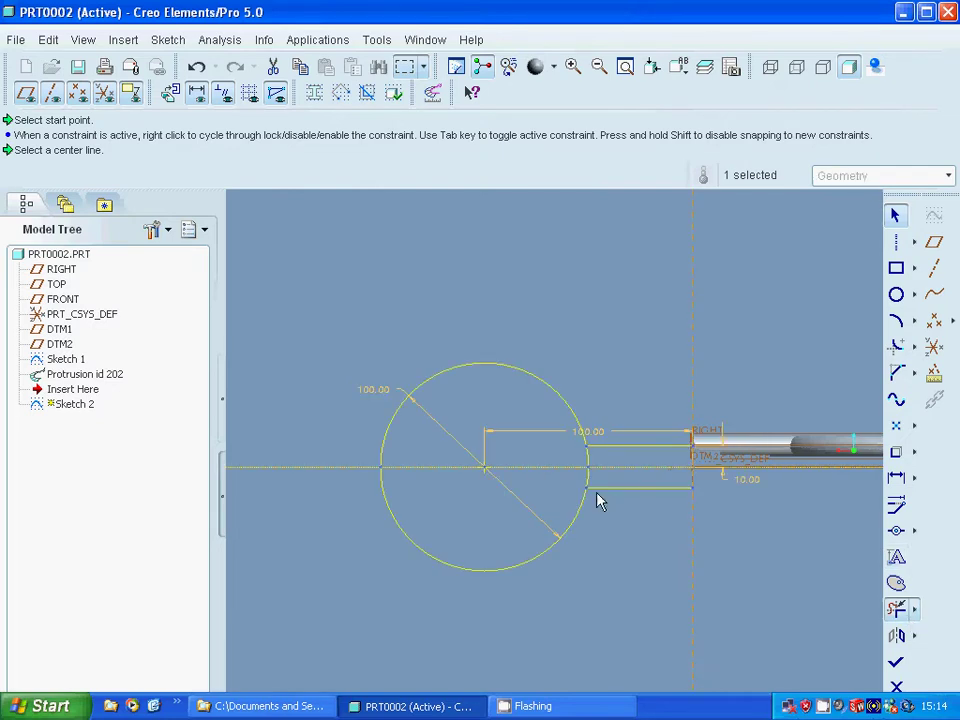
pyautogui.click(586, 458)
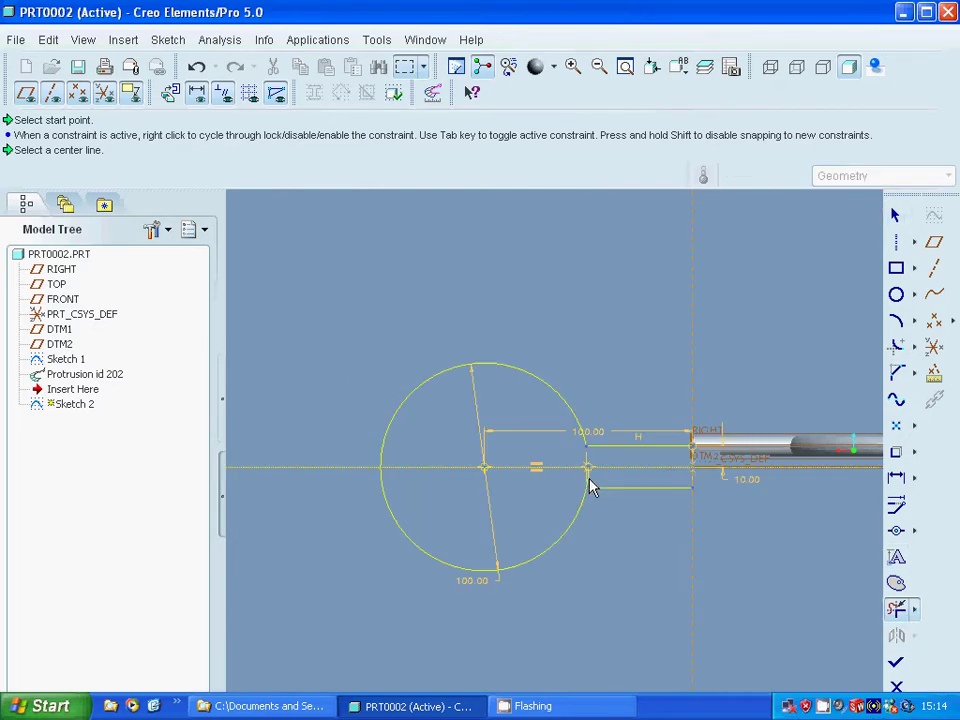
pyautogui.click(896, 662)
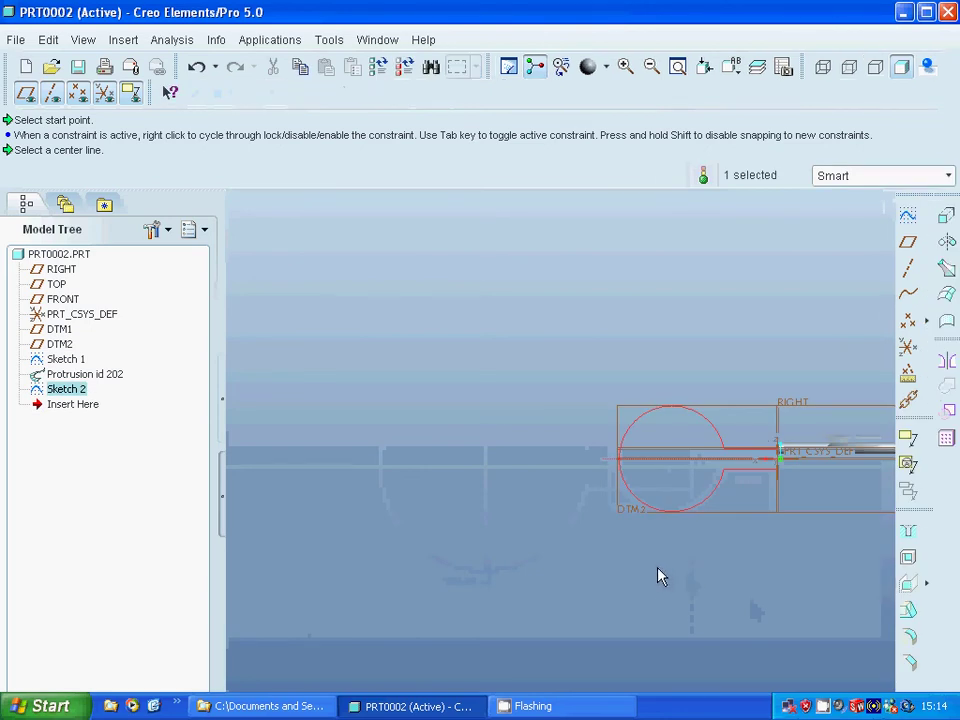
# Start a sweep protrusion with free ends, selecting the keyhole sketch's upper line, arc and lower line one by one as trajectory.
pyautogui.moveTo(628, 568)
pyautogui.mouseDown(button='middle')
pyautogui.moveTo(598, 568)
pyautogui.moveTo(621, 583)
pyautogui.moveTo(672, 583)
pyautogui.mouseUp(button='middle')
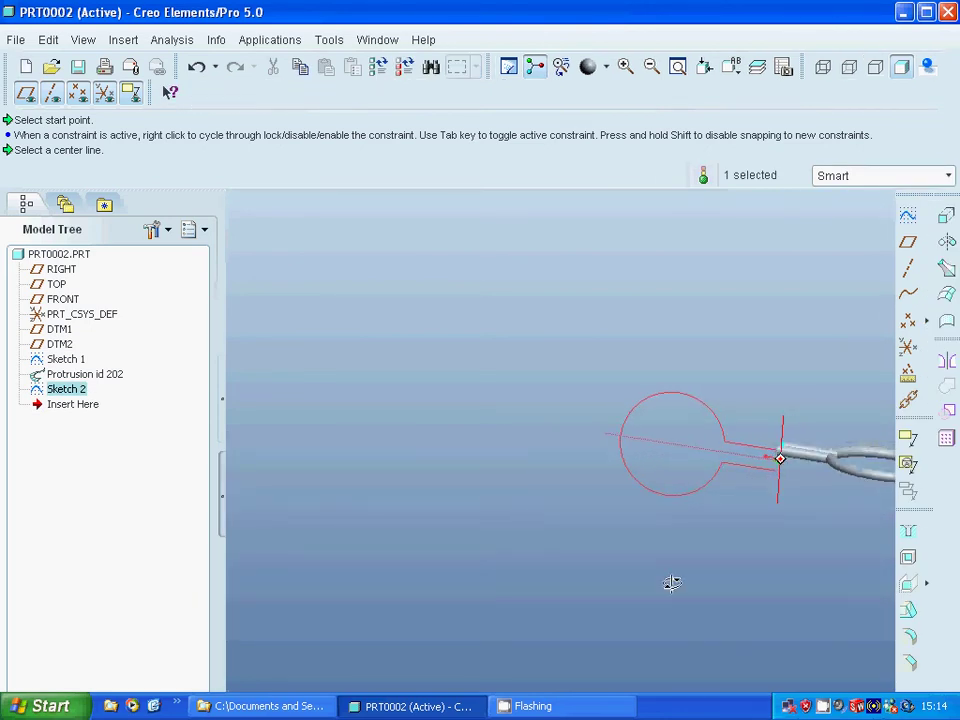
pyautogui.click(126, 42)
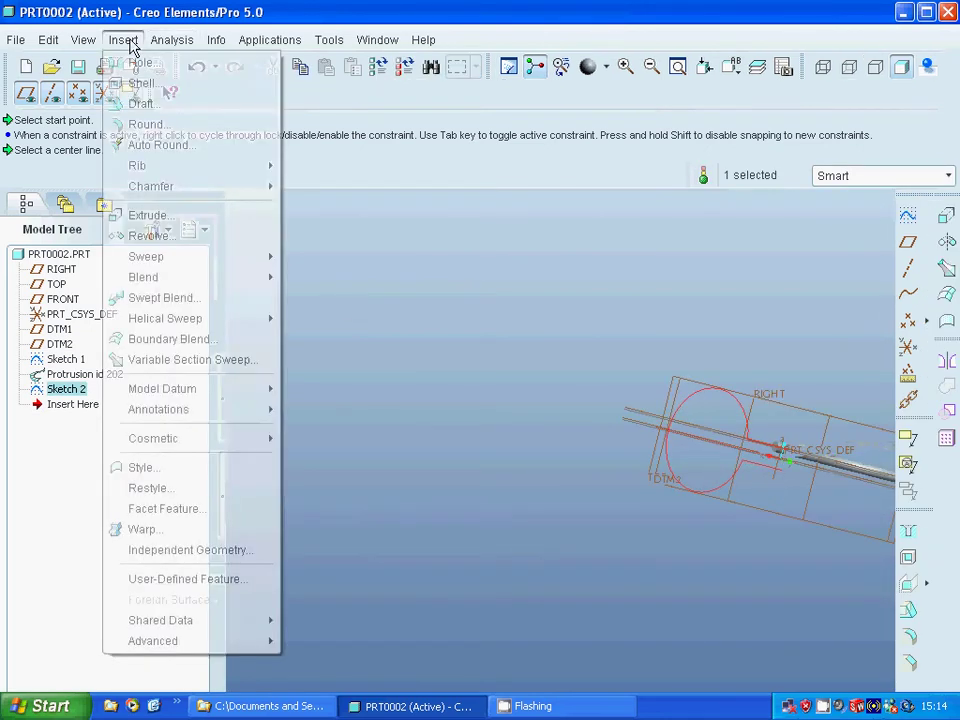
pyautogui.moveTo(163, 257)
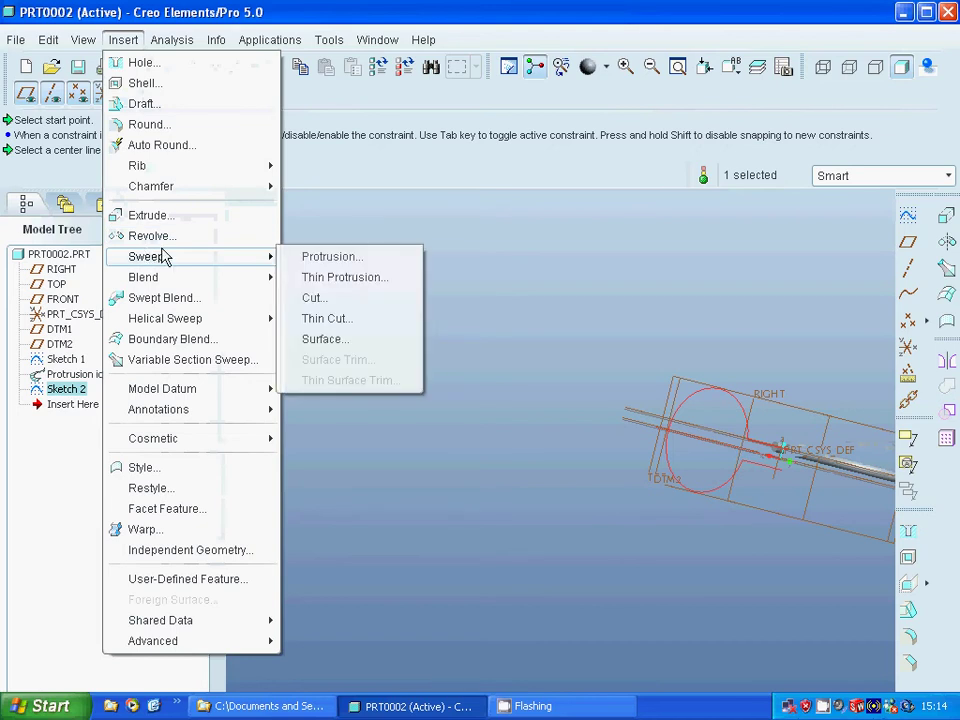
pyautogui.click(331, 257)
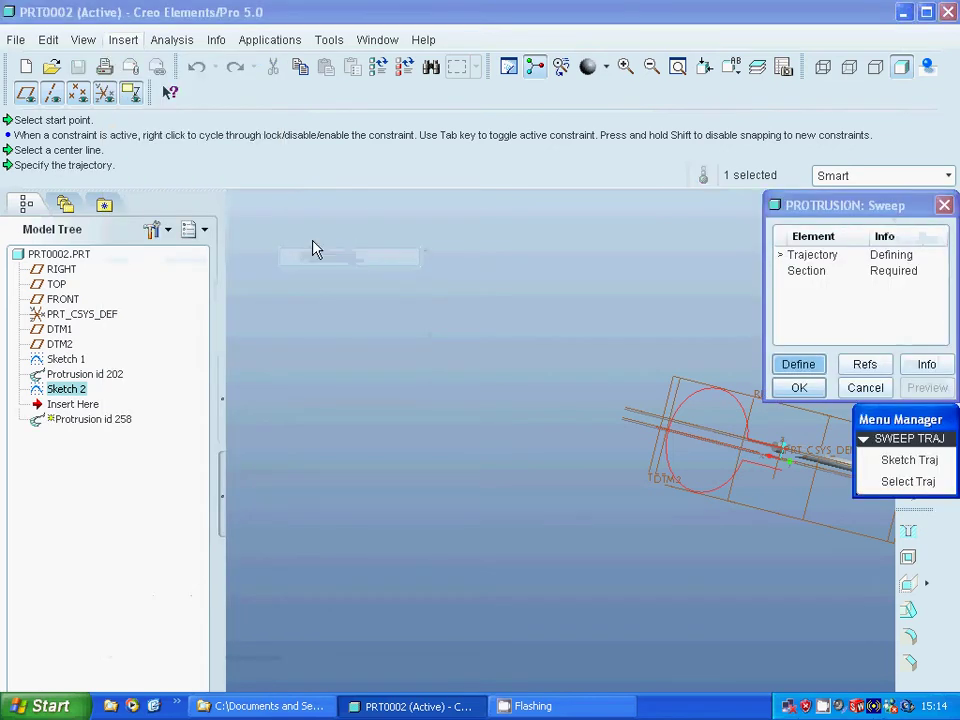
pyautogui.click(906, 482)
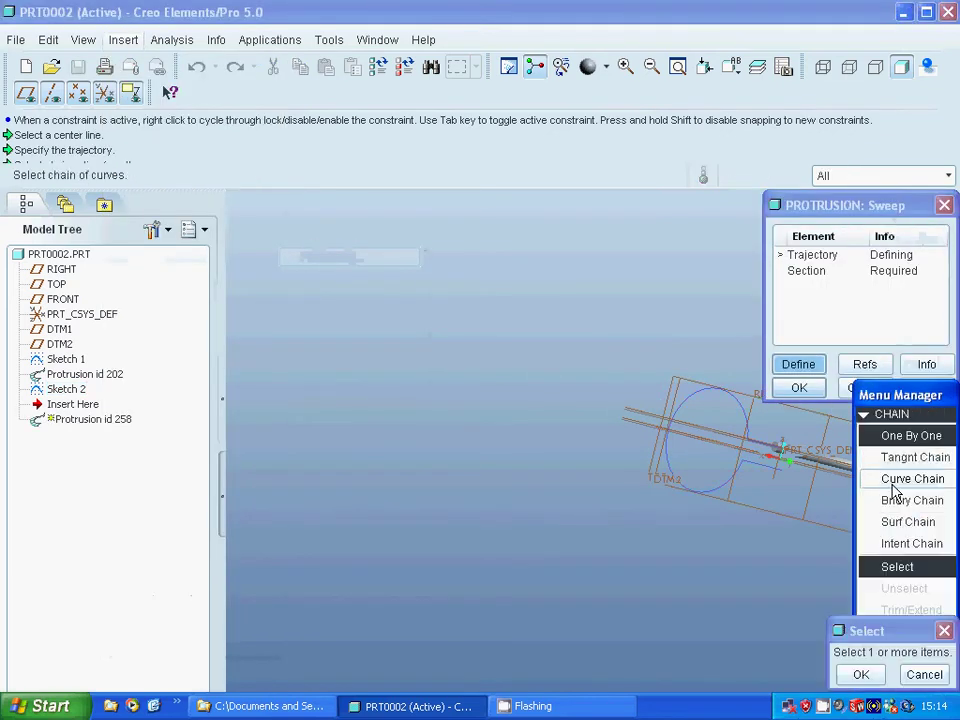
pyautogui.click(760, 453)
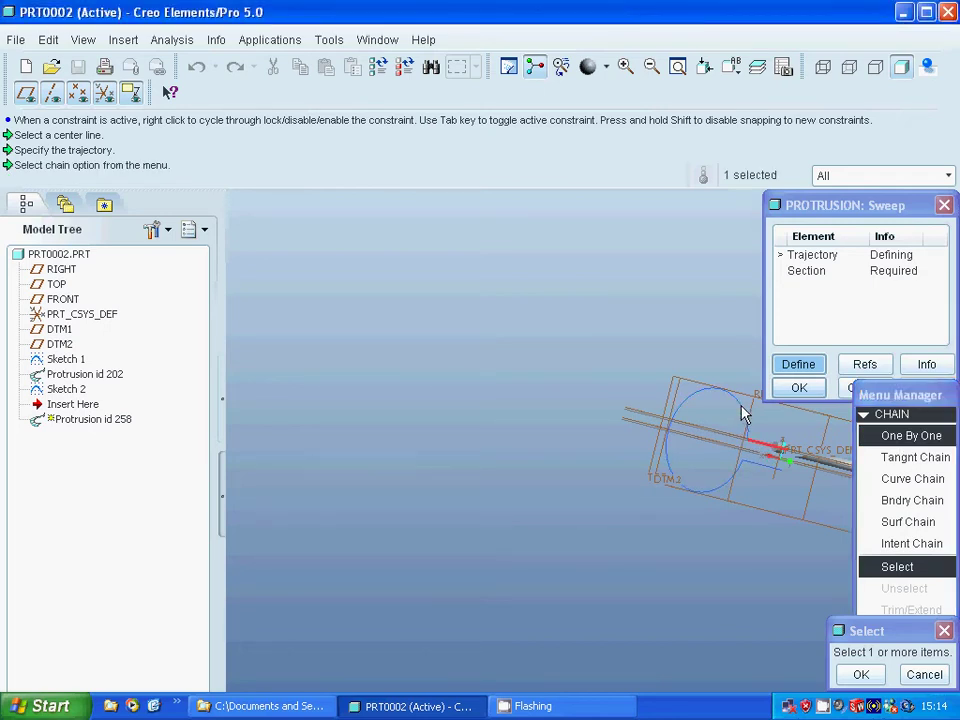
pyautogui.click(743, 417)
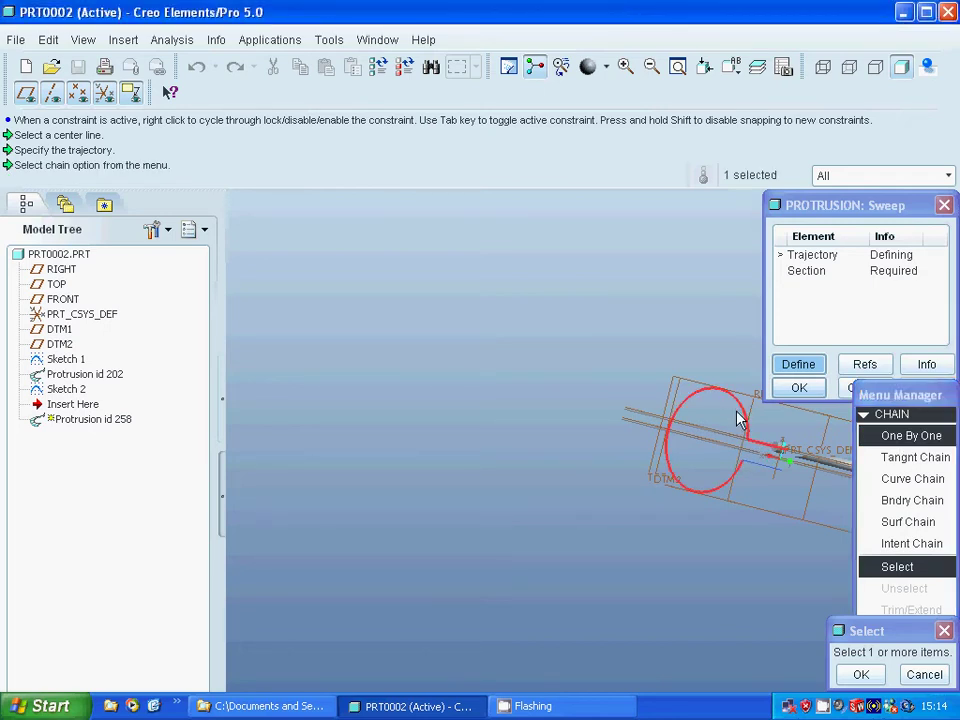
pyautogui.click(753, 465)
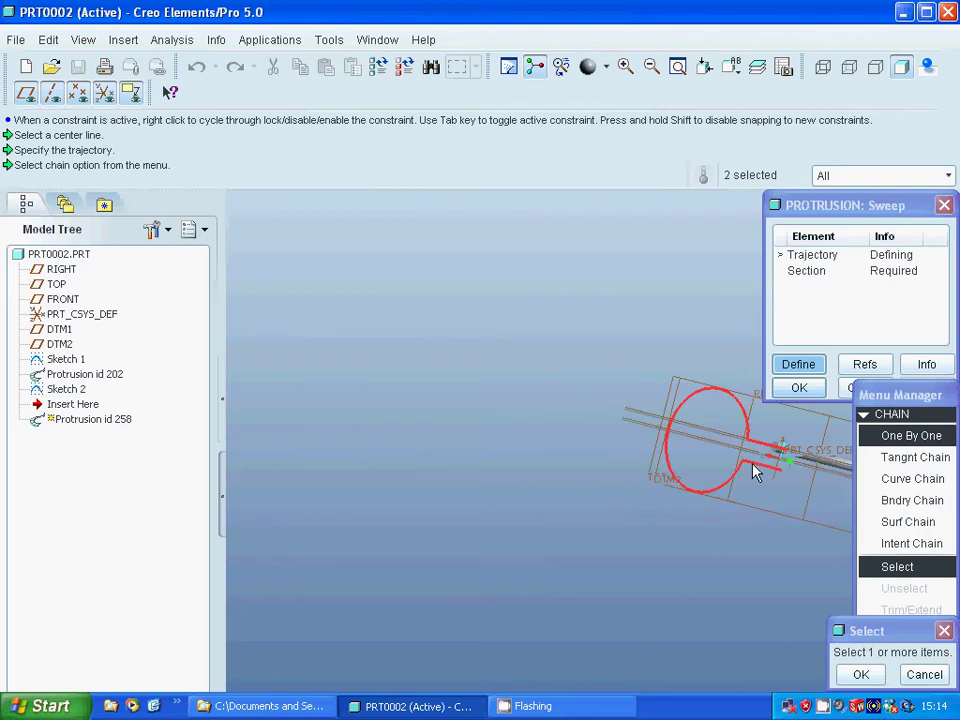
pyautogui.click(861, 674)
pyautogui.click(895, 655)
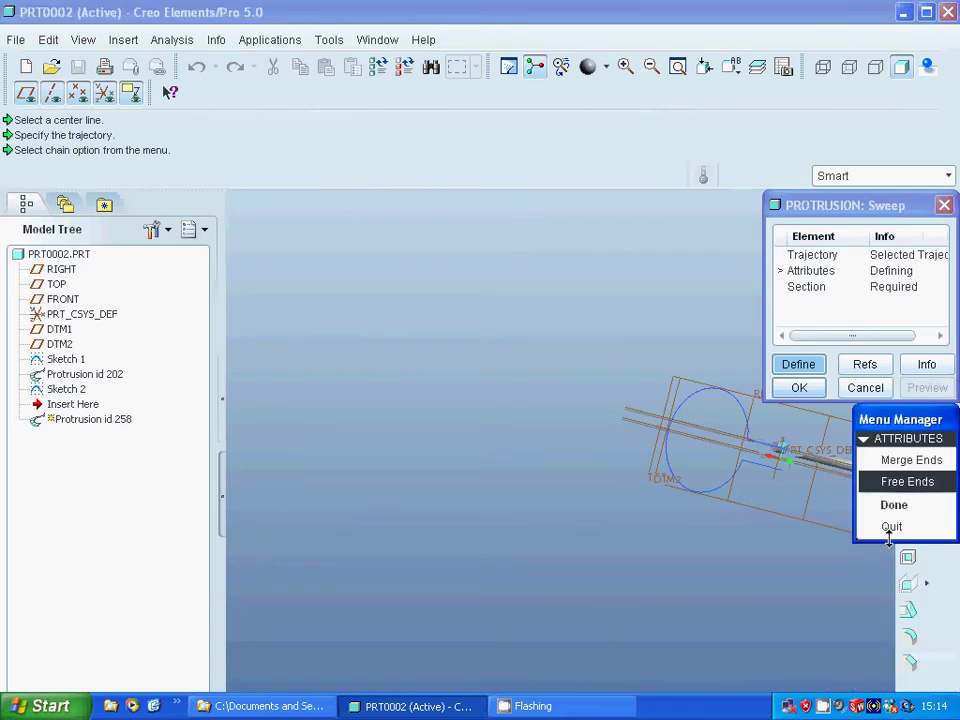
pyautogui.click(891, 507)
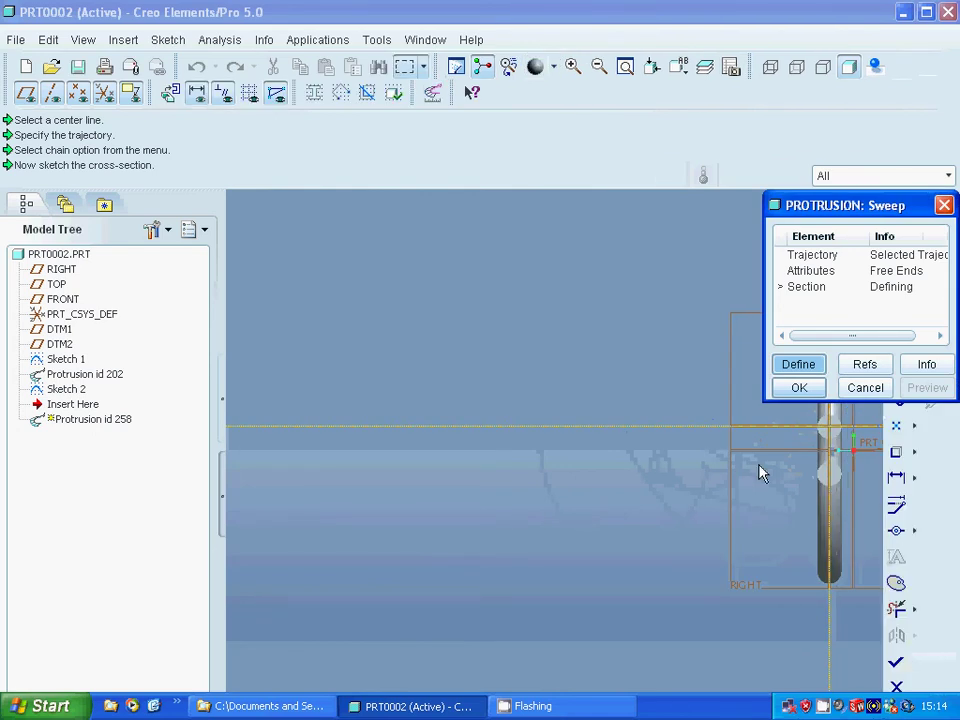
# Create the sweep section from the two semicircular edges of the first loop's rod end with Use Edge.
pyautogui.moveTo(825, 205); pyautogui.dragTo(595, 173)
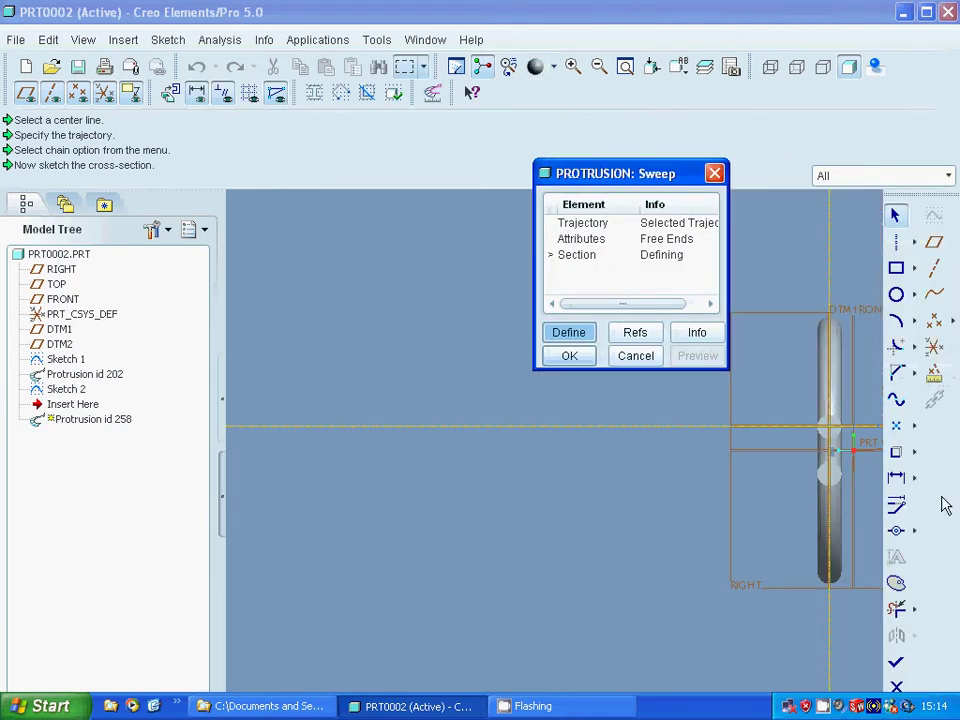
pyautogui.click(896, 452)
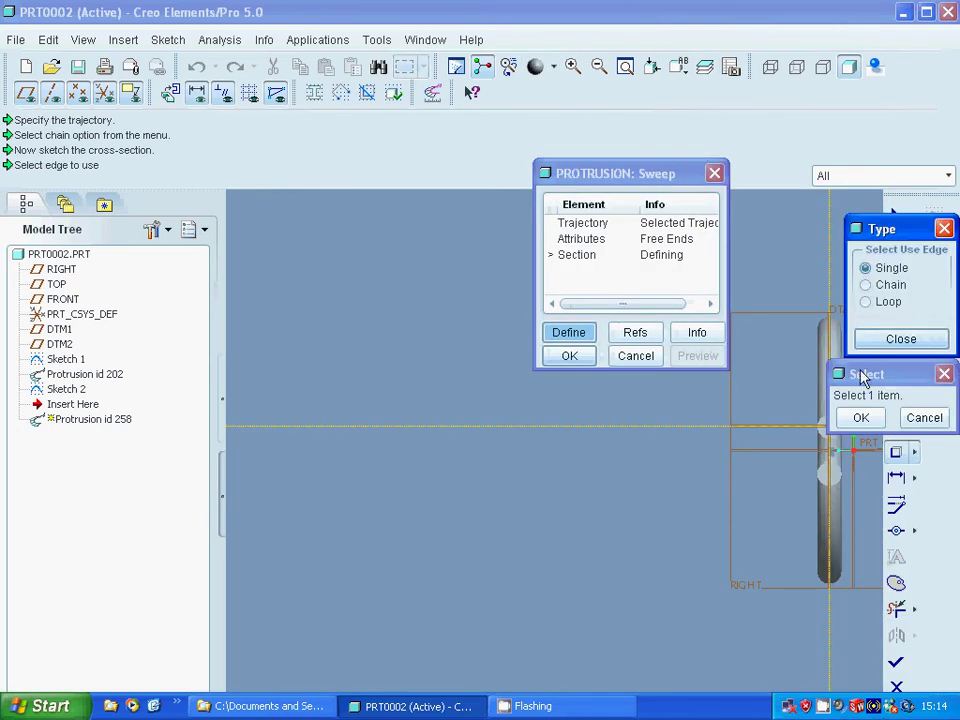
pyautogui.moveTo(836, 374); pyautogui.dragTo(832, 178)
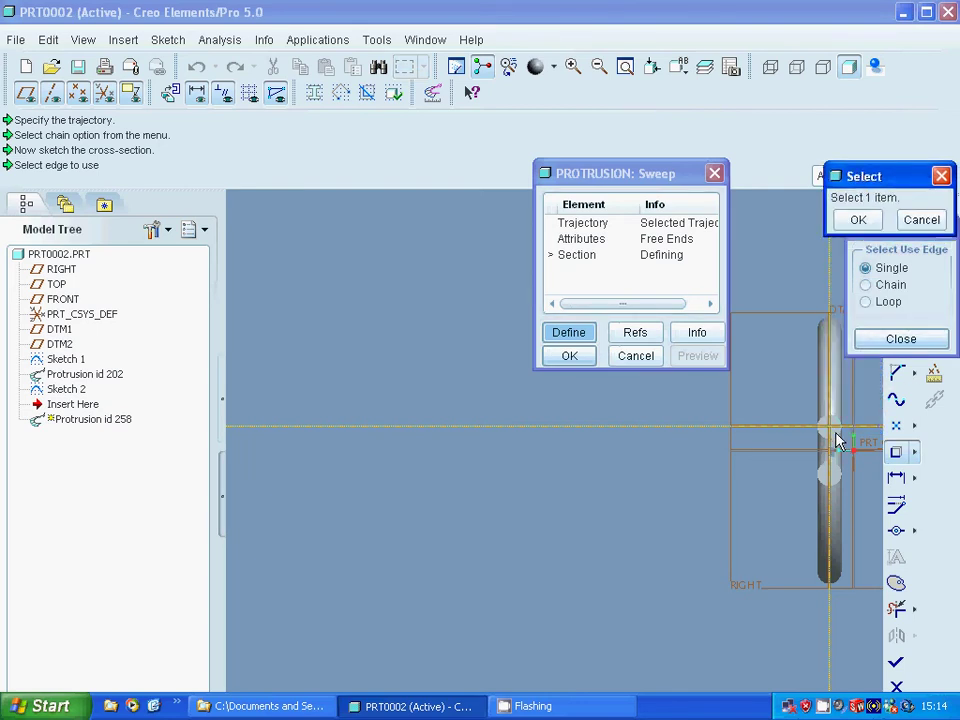
pyautogui.click(838, 441)
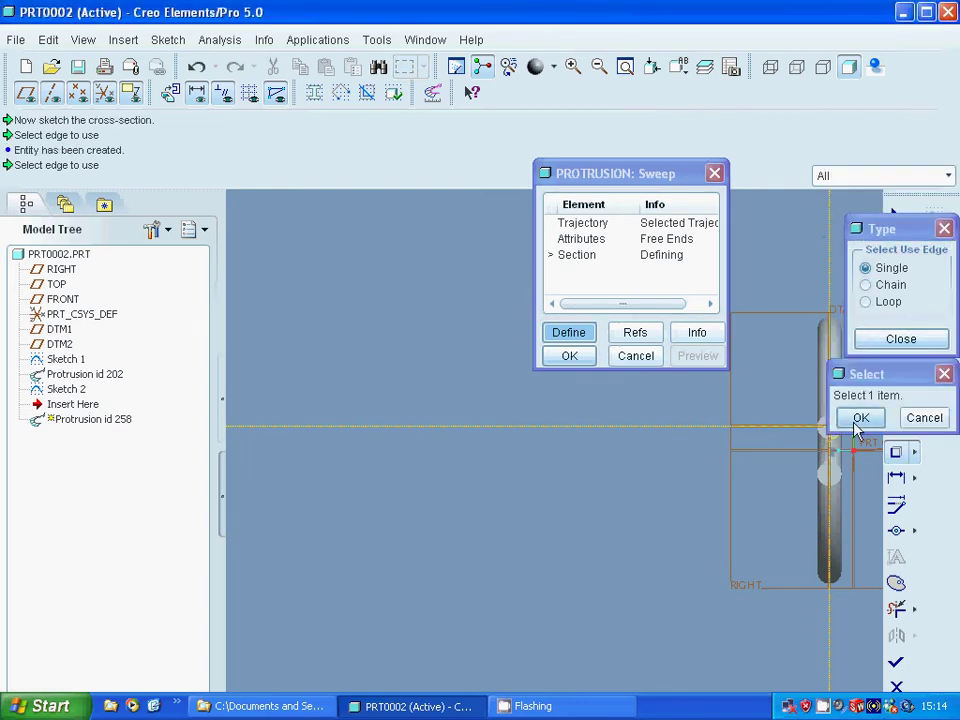
pyautogui.moveTo(852, 376); pyautogui.dragTo(844, 242)
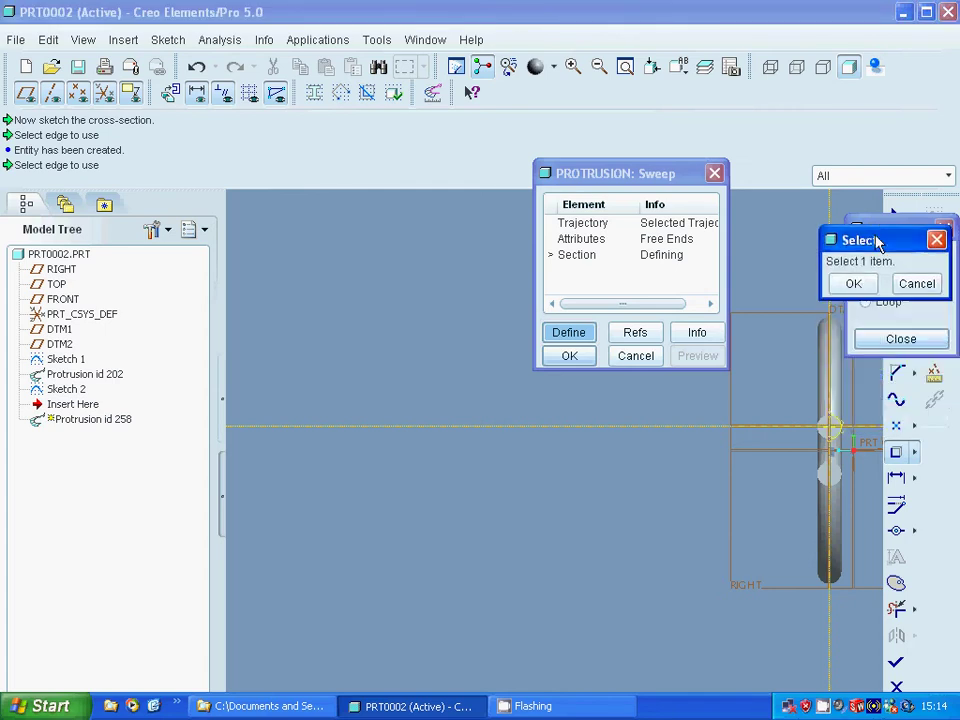
pyautogui.click(821, 440)
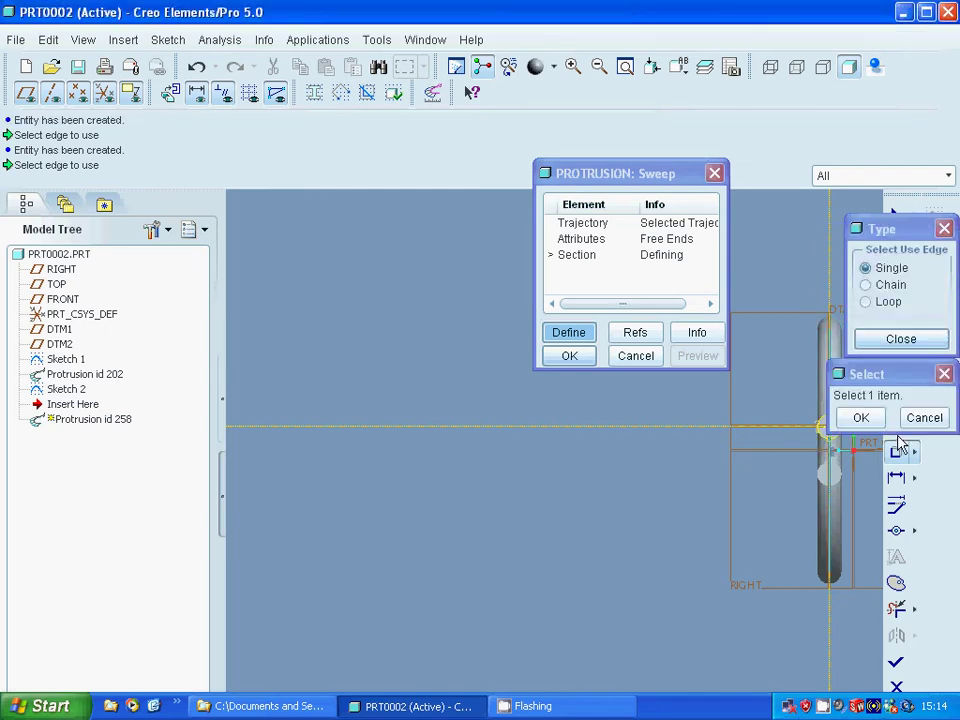
pyautogui.click(861, 417)
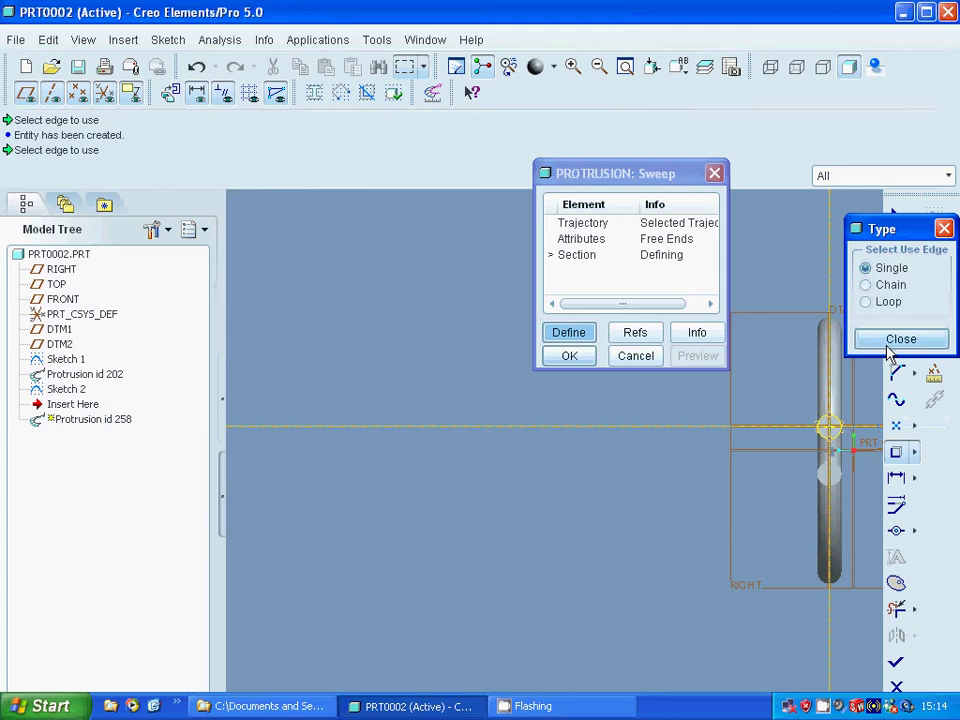
pyautogui.click(889, 345)
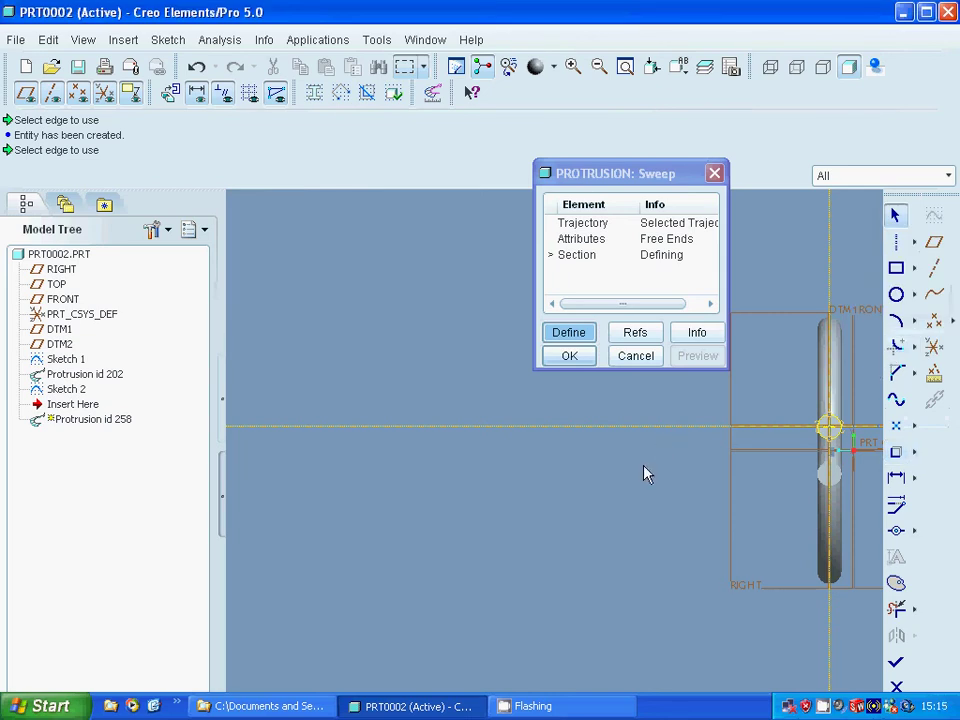
# Finish the section sketch, preview the sweep and create the second keyhole loop.
pyautogui.click(896, 662)
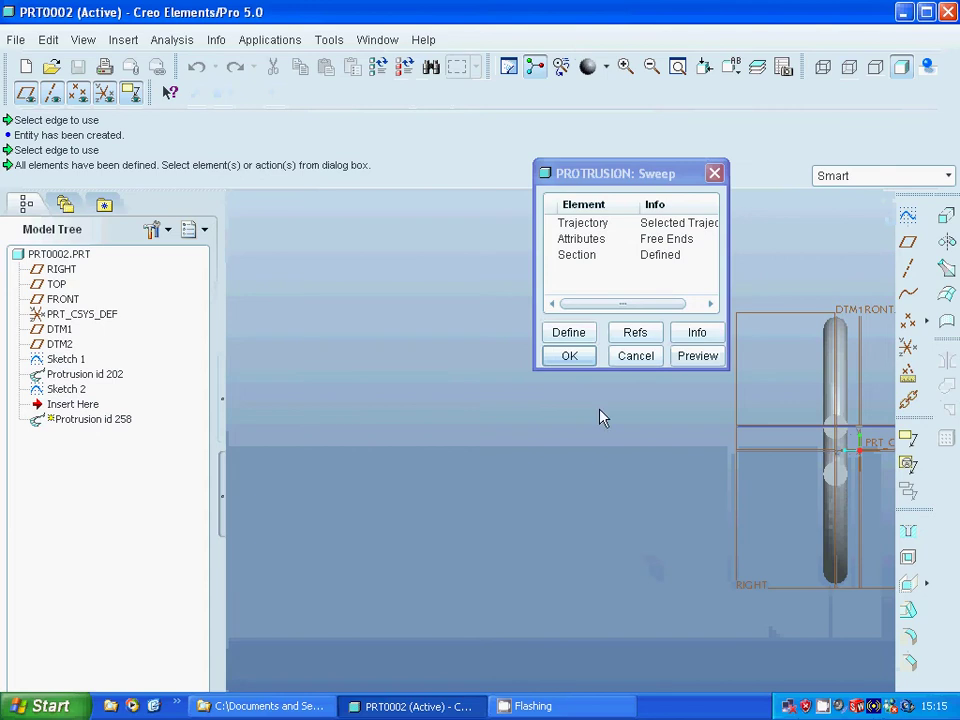
pyautogui.click(690, 358)
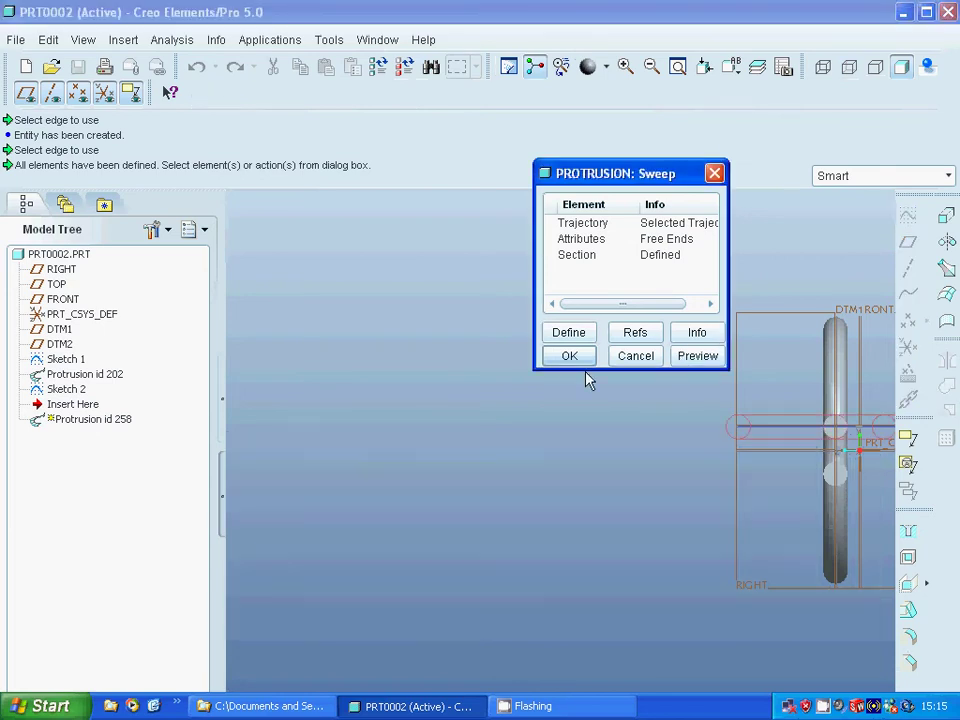
pyautogui.click(569, 356)
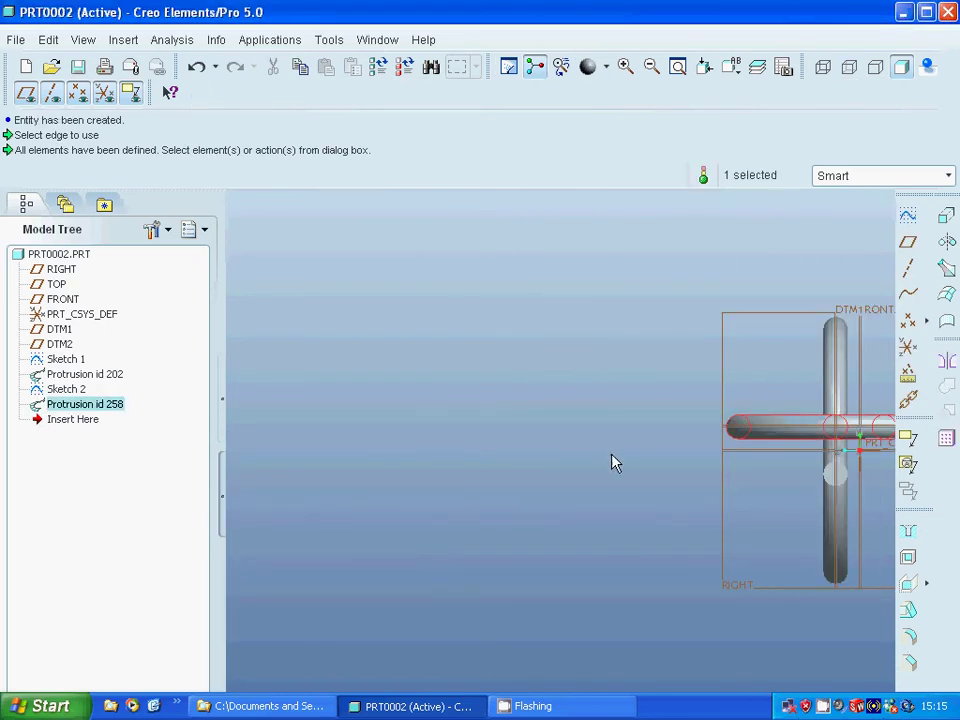
# Mirror the first swept loop, Protrusion id 202, about the FRONT plane.
pyautogui.moveTo(614, 462); pyautogui.dragTo(450, 300, button='middle')
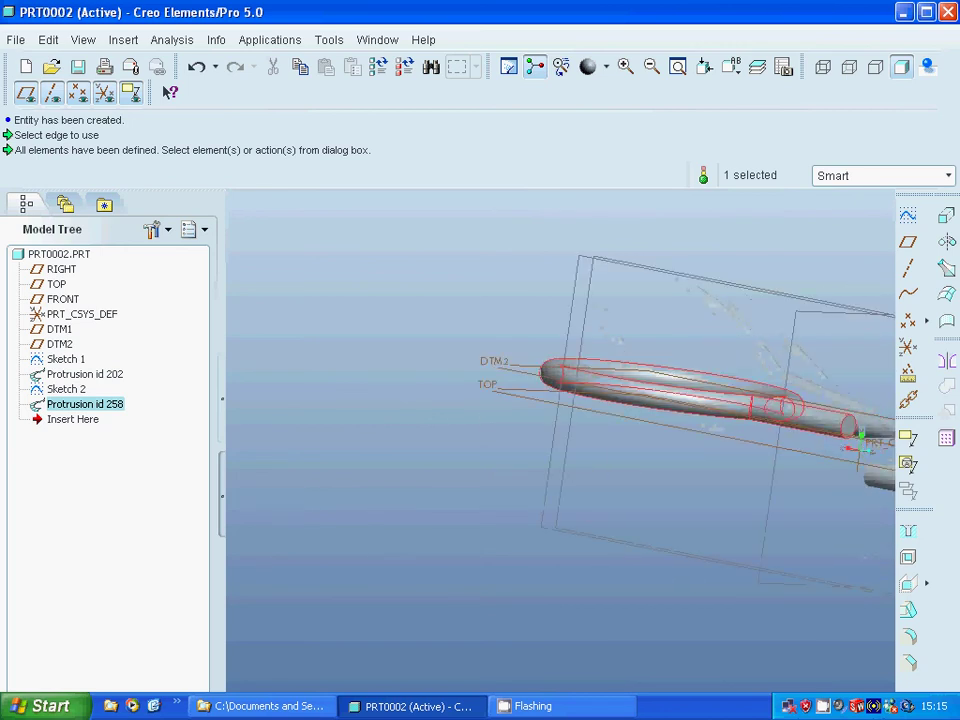
pyautogui.click(677, 66)
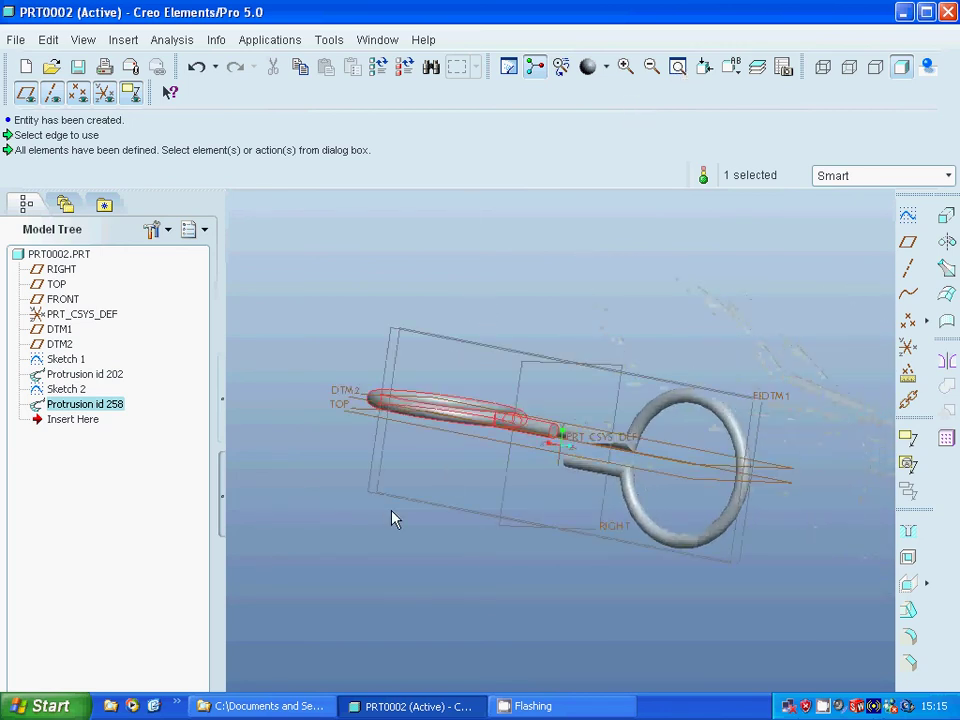
pyautogui.click(65, 376)
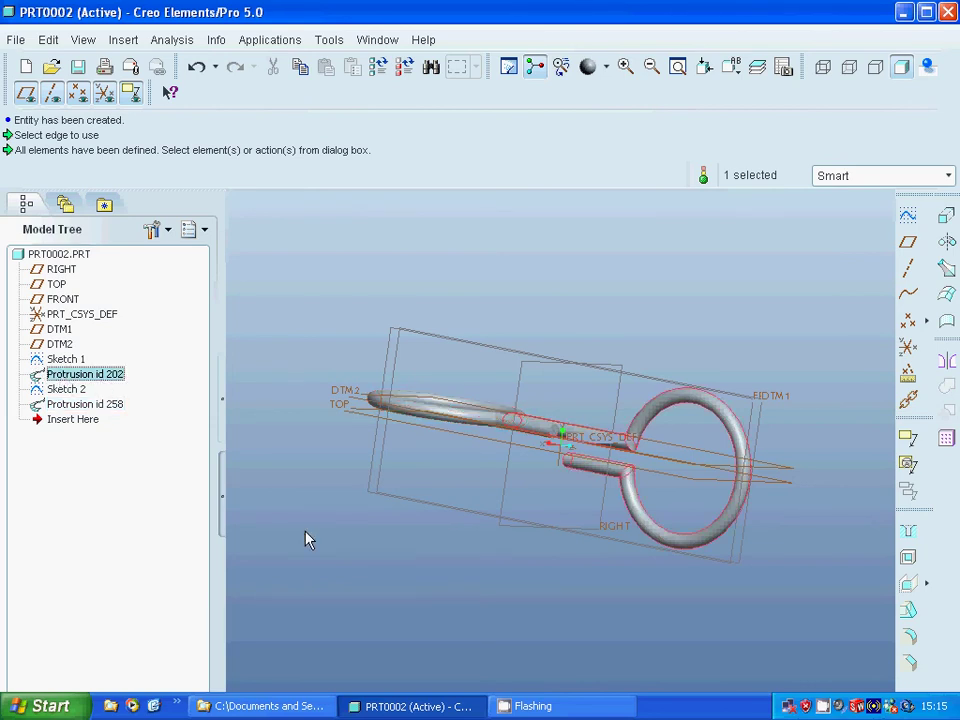
pyautogui.click(946, 361)
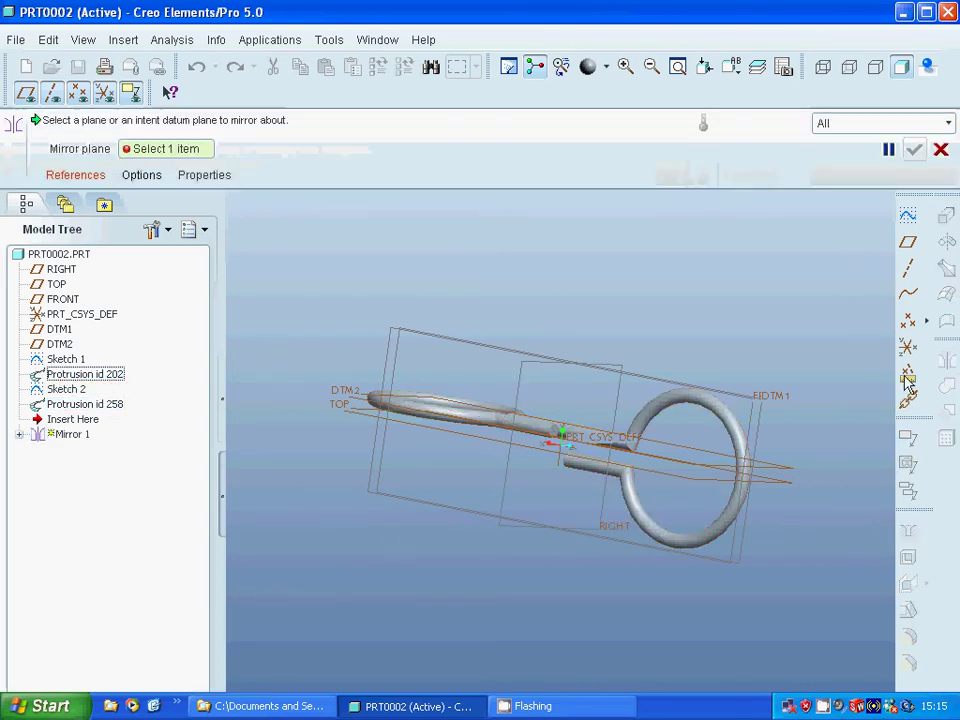
pyautogui.moveTo(812, 401); pyautogui.dragTo(780, 390, button='middle')
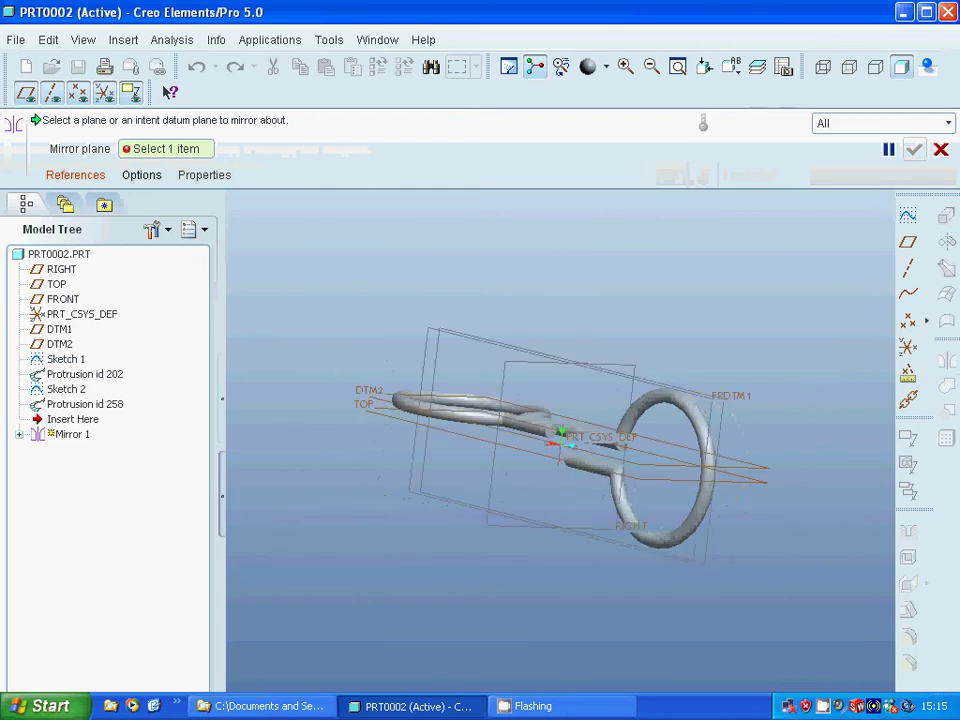
pyautogui.click(712, 428)
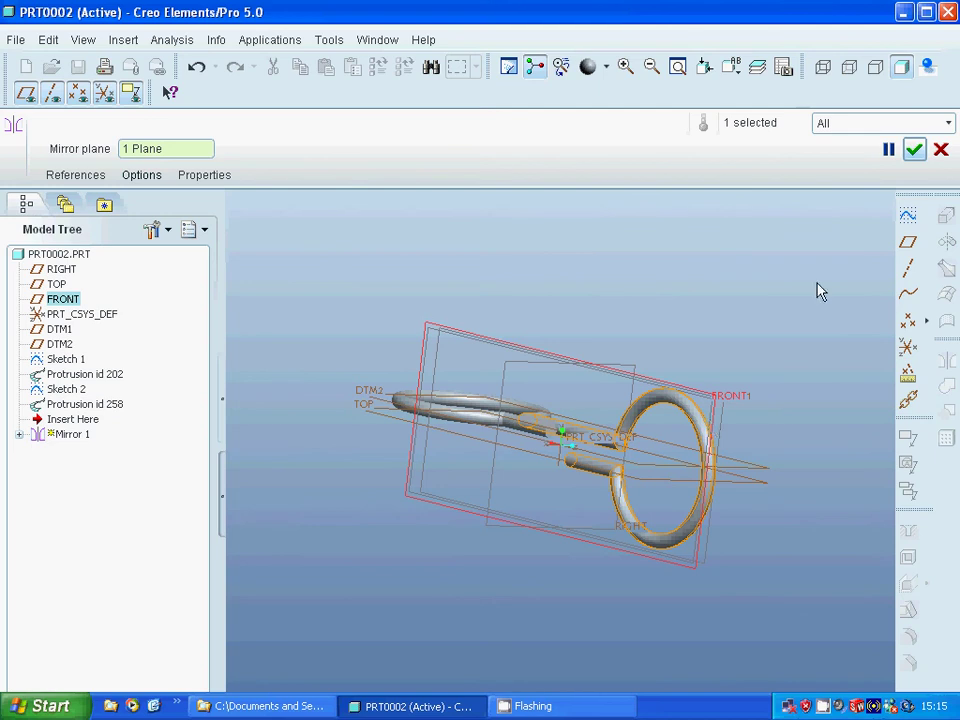
pyautogui.click(913, 151)
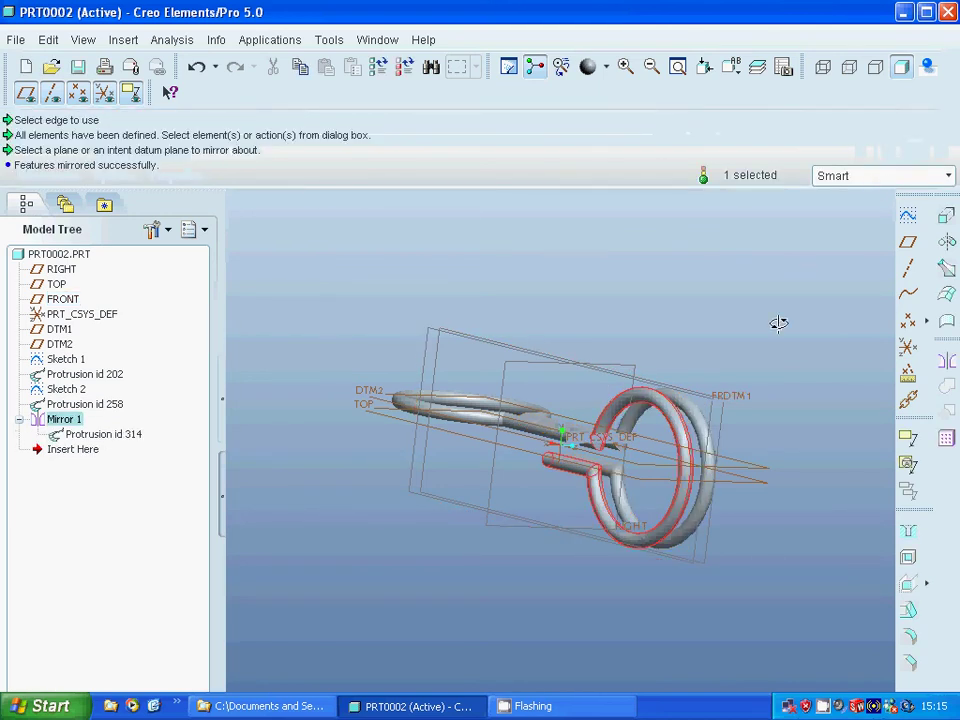
# Mirror the second swept loop, Protrusion id 258, about the TOP plane.
pyautogui.moveTo(778, 323); pyautogui.dragTo(792, 268, button='middle')
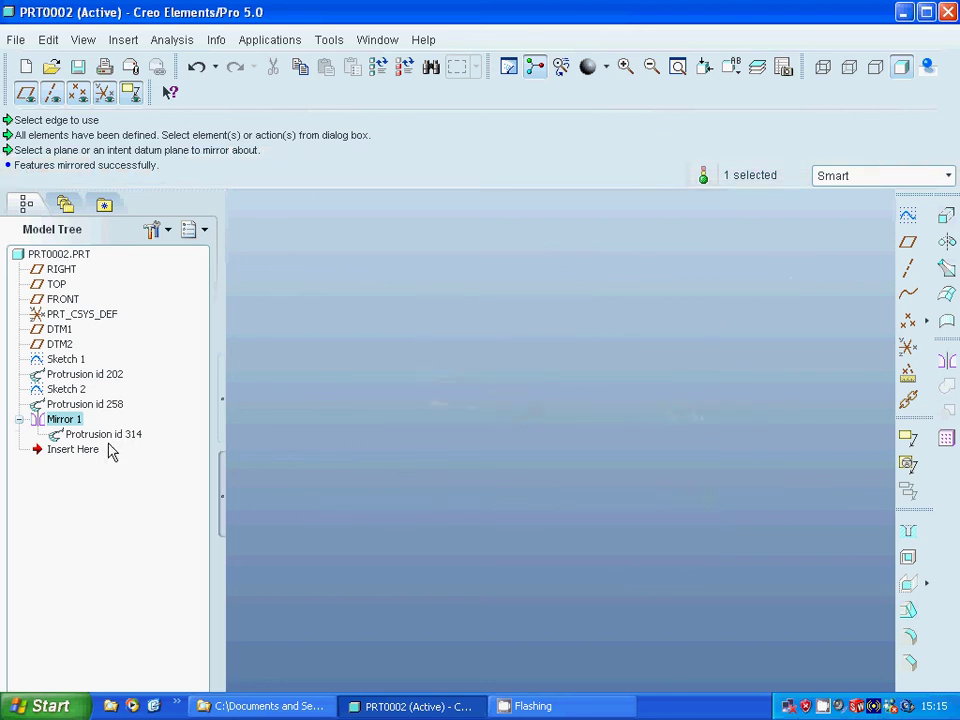
pyautogui.click(100, 406)
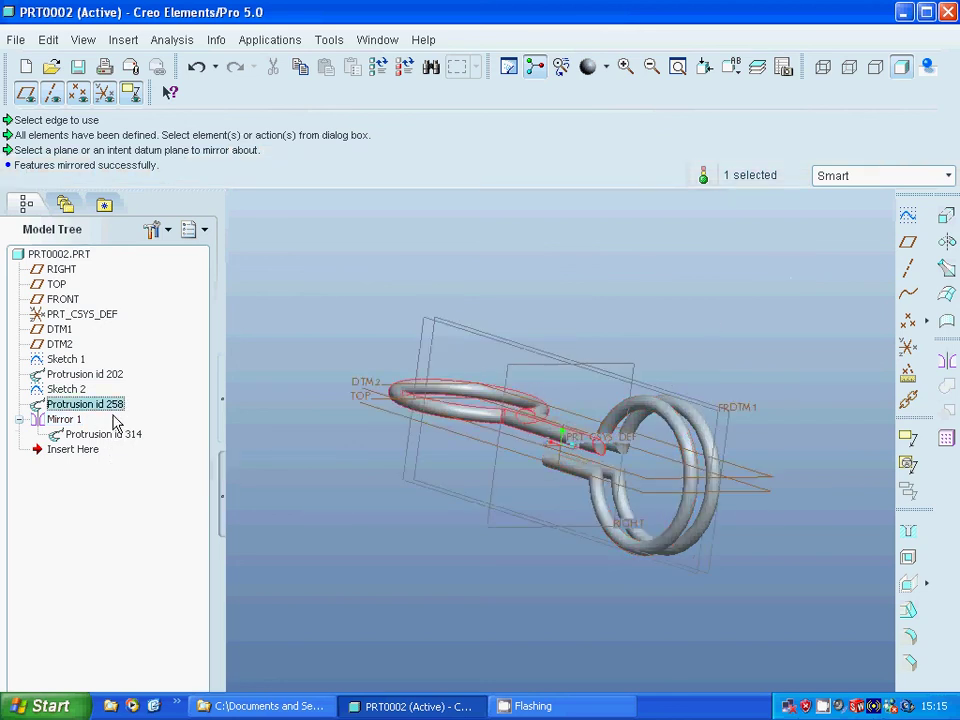
pyautogui.click(946, 360)
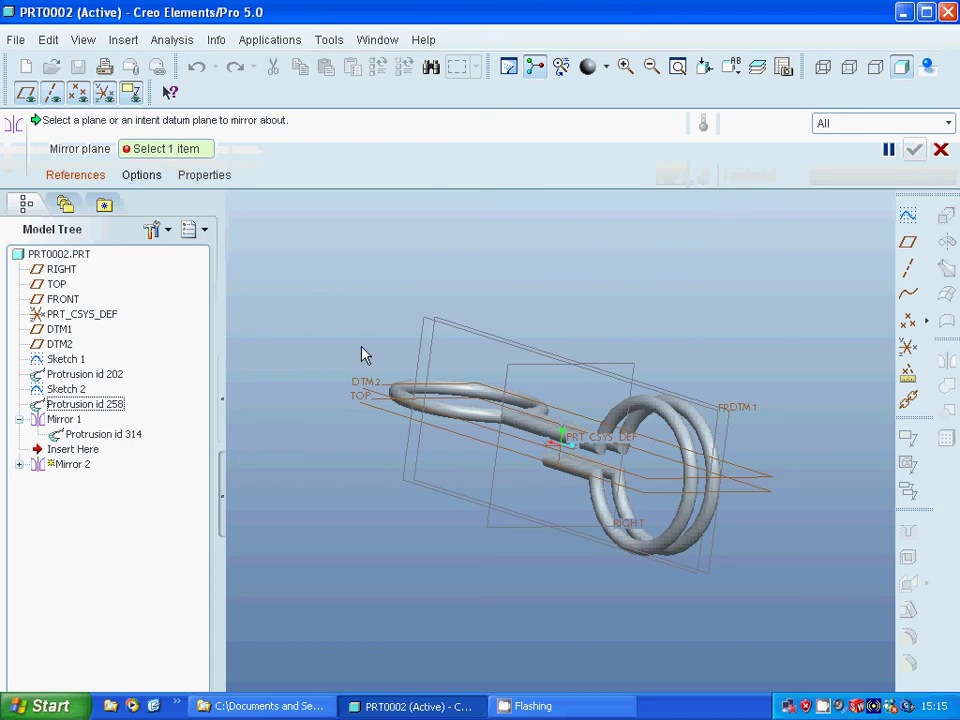
pyautogui.click(360, 403)
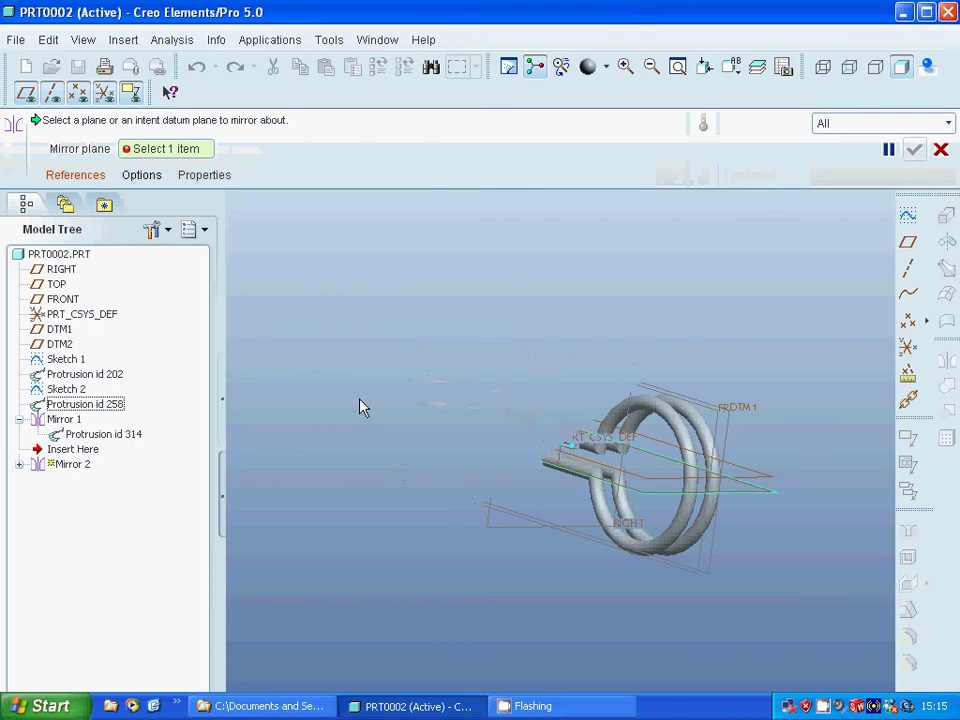
pyautogui.click(913, 151)
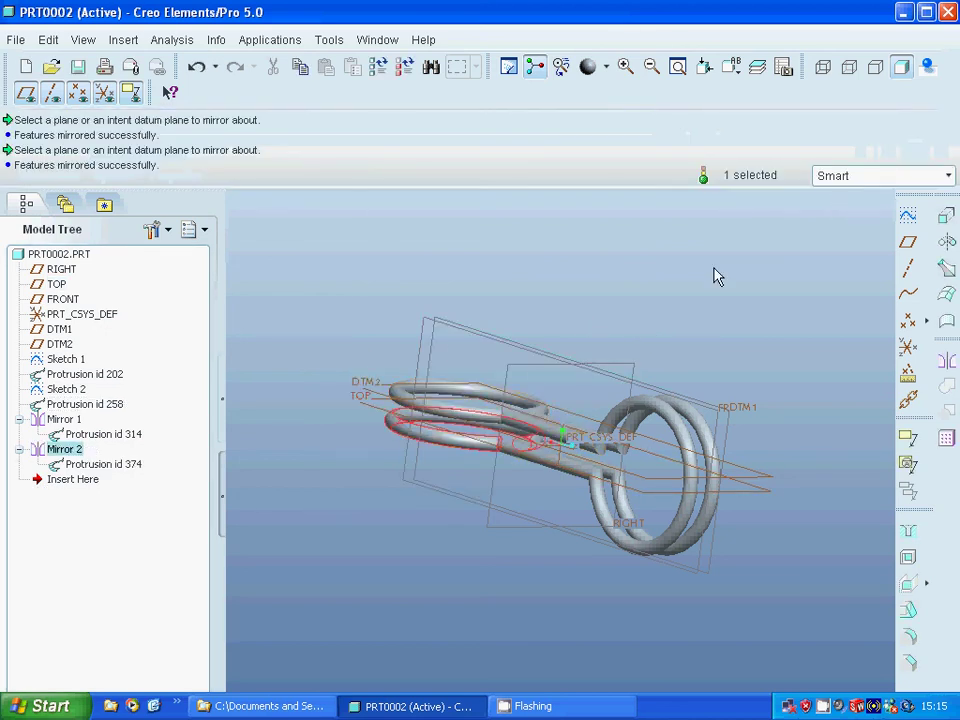
# Clear the selection and turn off the display of datum planes to view the finished rod model.
pyautogui.click(705, 293)
pyautogui.moveTo(690, 290); pyautogui.dragTo(722, 304, button='middle')
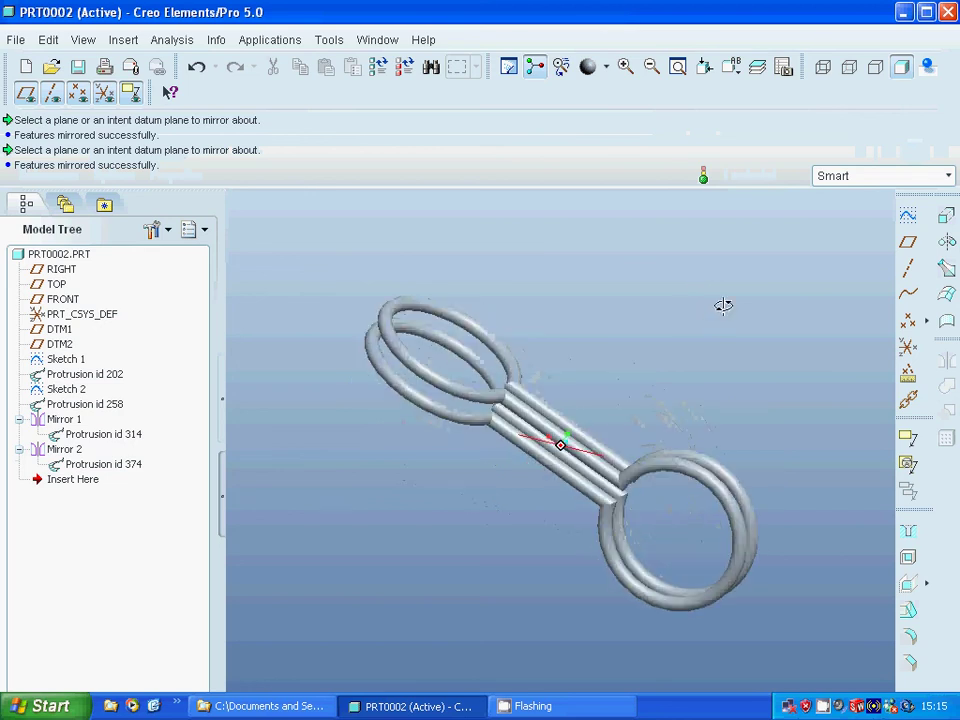
pyautogui.click(27, 91)
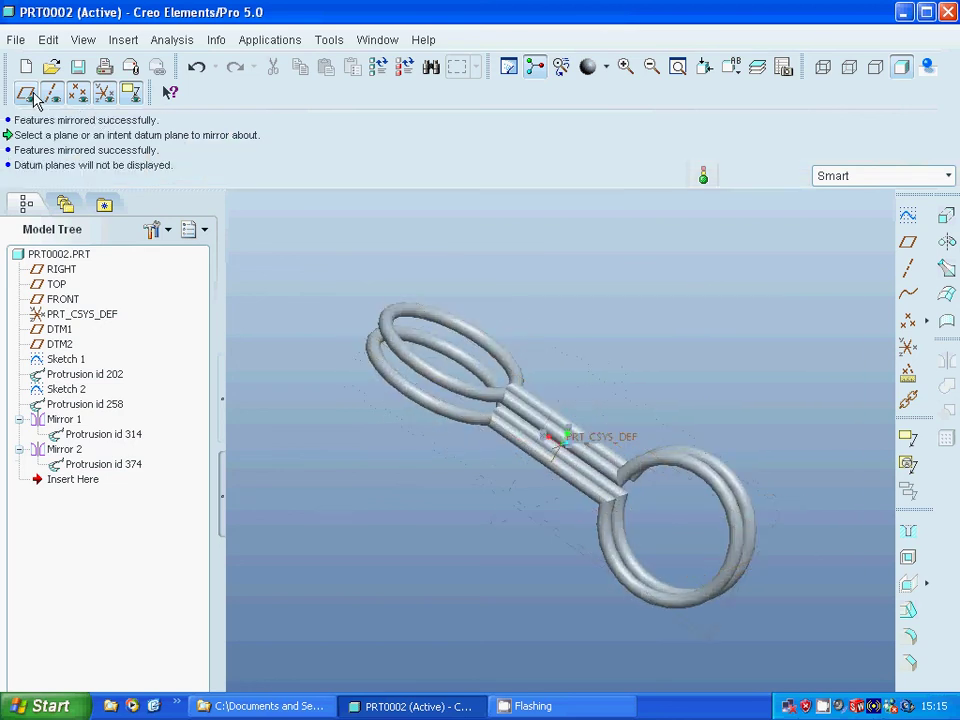
pyautogui.moveTo(503, 487)
pyautogui.mouseDown(button='middle')
pyautogui.moveTo(461, 450)
pyautogui.moveTo(441, 452)
pyautogui.moveTo(482, 491)
pyautogui.moveTo(490, 469)
pyautogui.moveTo(504, 480)
pyautogui.moveTo(476, 514)
pyautogui.mouseUp(button='middle')
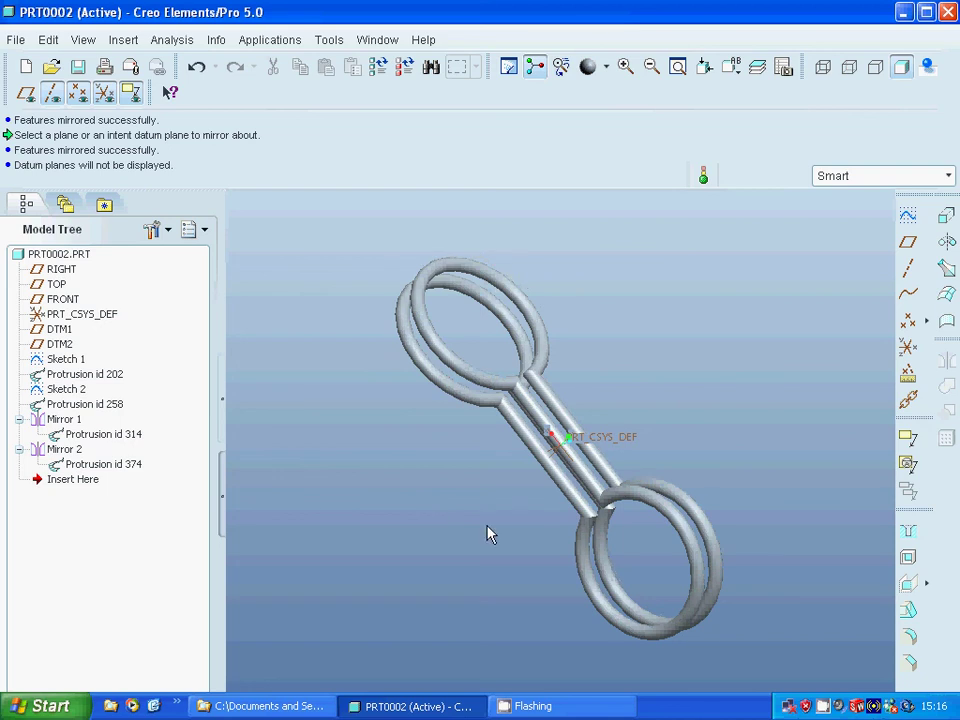
pyautogui.rightClick(823, 706)
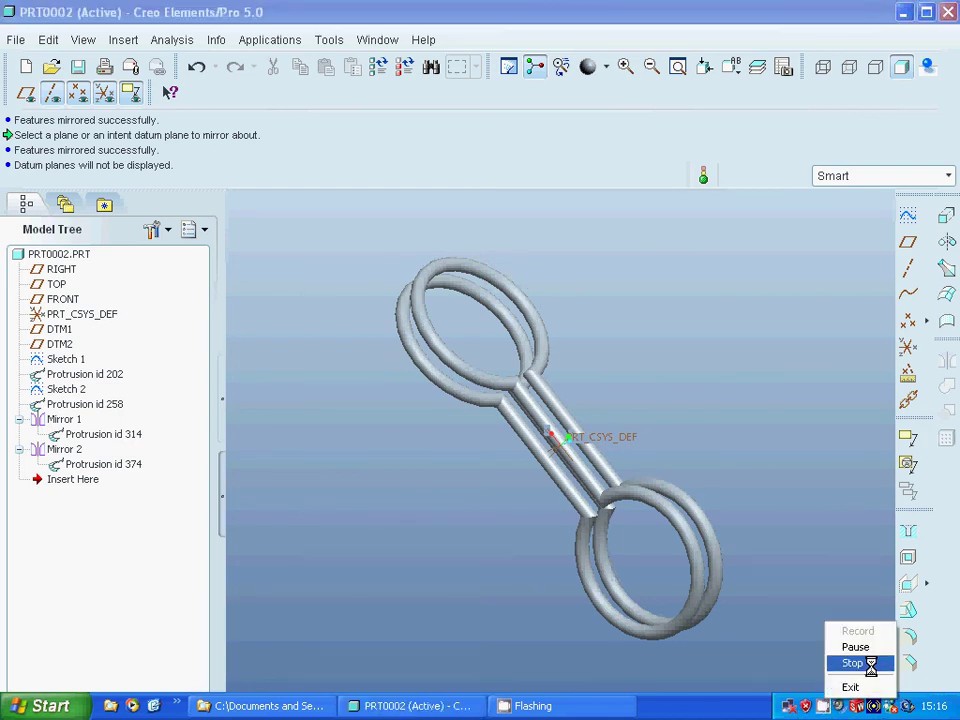